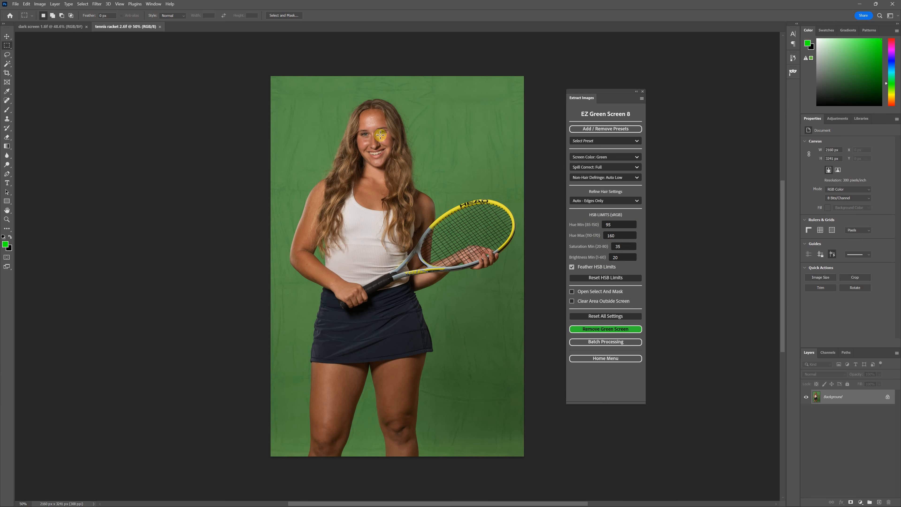
Sample the green backdrop beside the woman's head as a foreground color, examine its hue, saturation and brightness, and discard the sample.
left_click(5, 245)
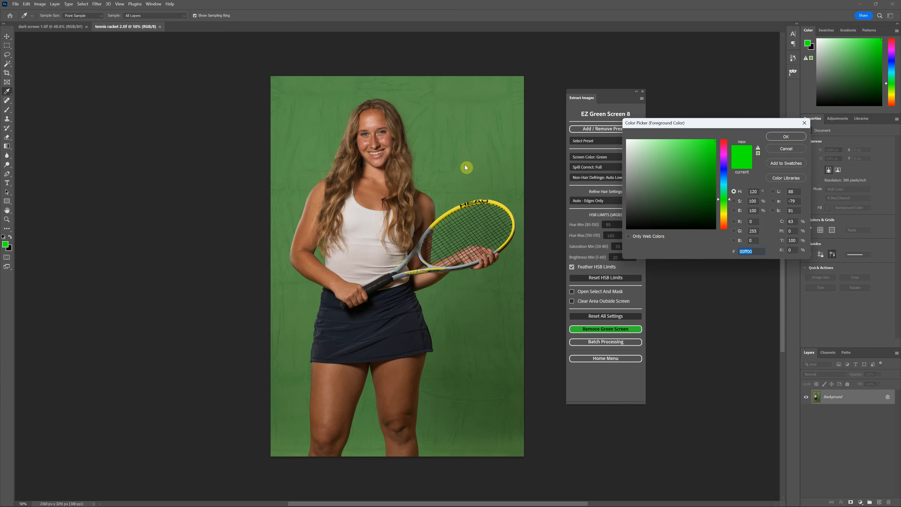
left_click_drag(654, 125, 605, 76)
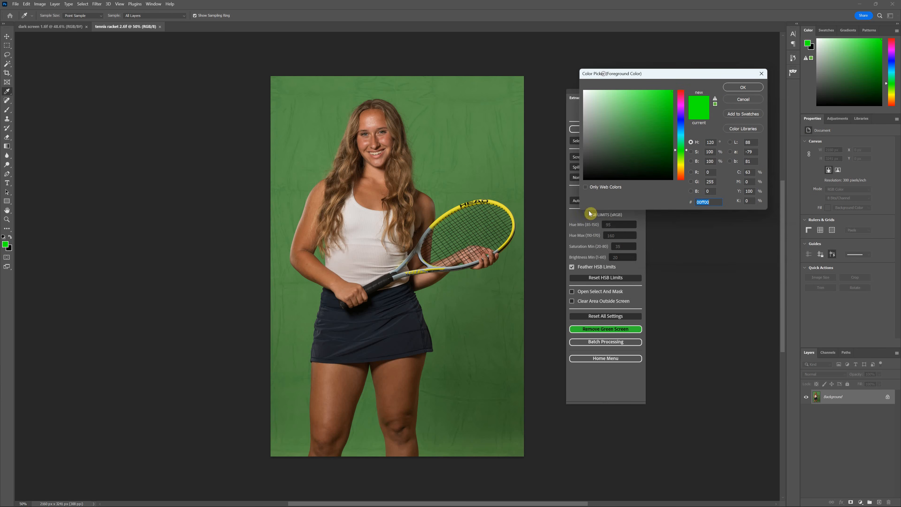
left_click(470, 162)
mouse_move(469, 162)
left_mouse_down()
mouse_move(475, 145)
mouse_move(488, 144)
mouse_move(473, 144)
left_mouse_up()
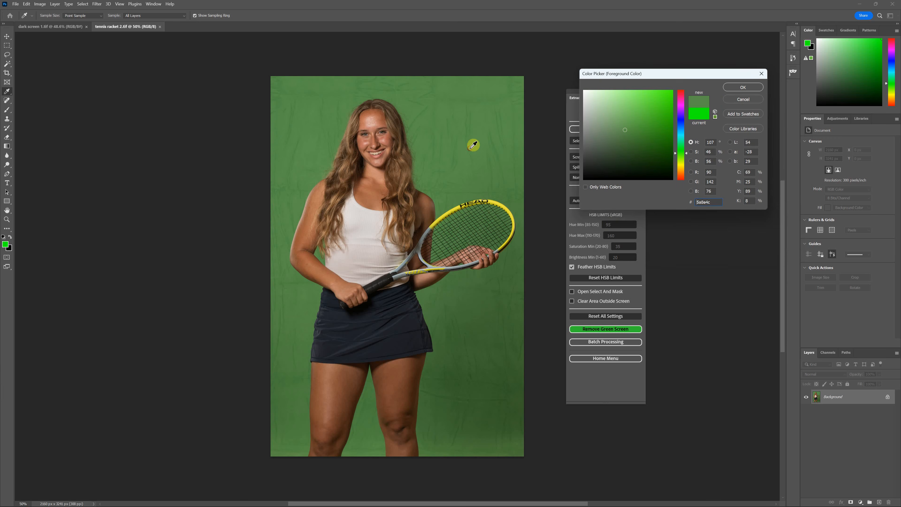
left_click(712, 145)
left_click(707, 155)
left_click(711, 160)
left_click(745, 99)
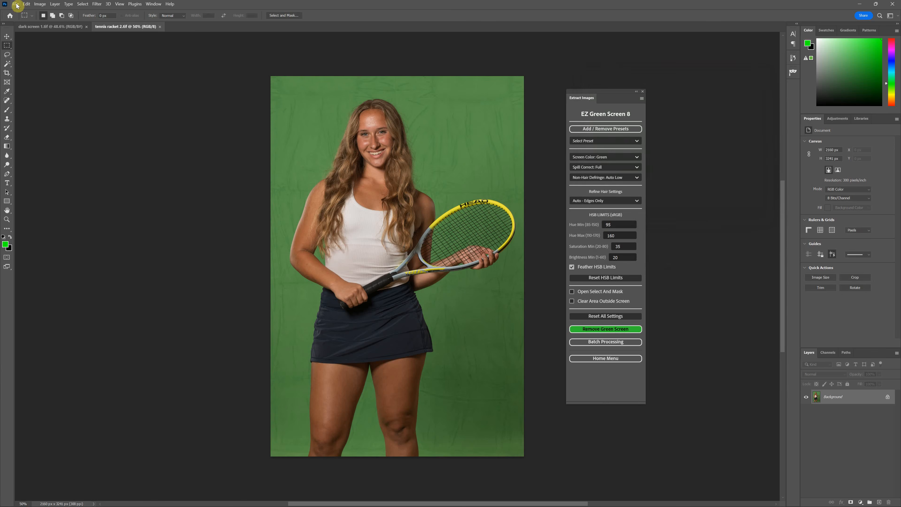
Convert the tennis racket image's color profile to Adobe RGB (1998).
left_click(26, 4)
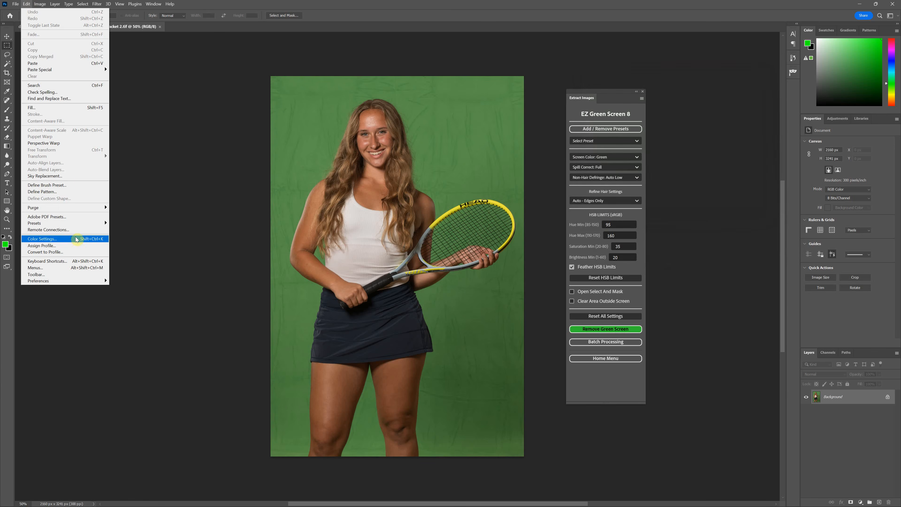
left_click(73, 252)
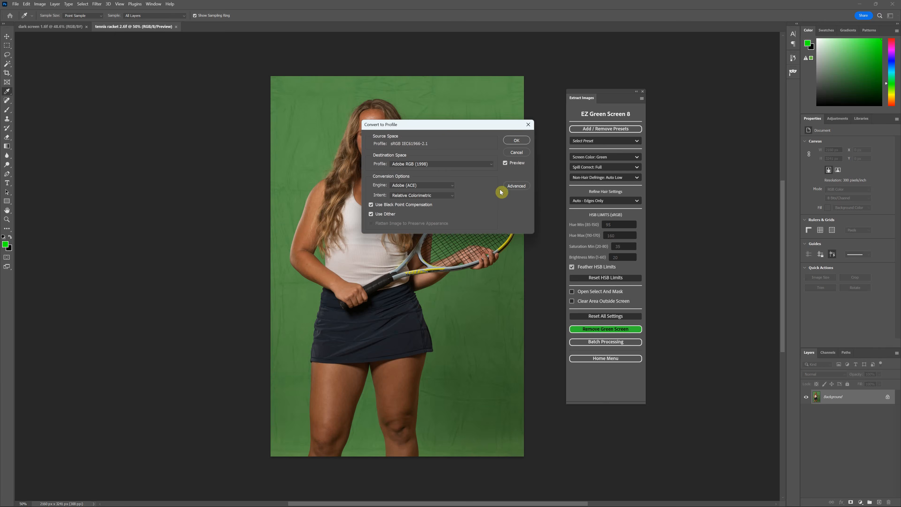
left_click(517, 140)
Sample the green backdrop in the converted image, check its hue and saturation, and discard the sampled color.
left_click(8, 245)
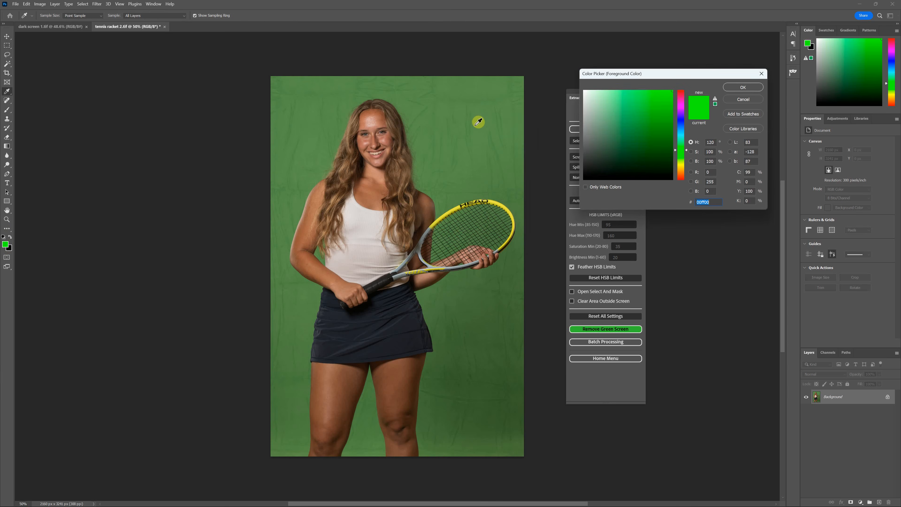
left_click(480, 125)
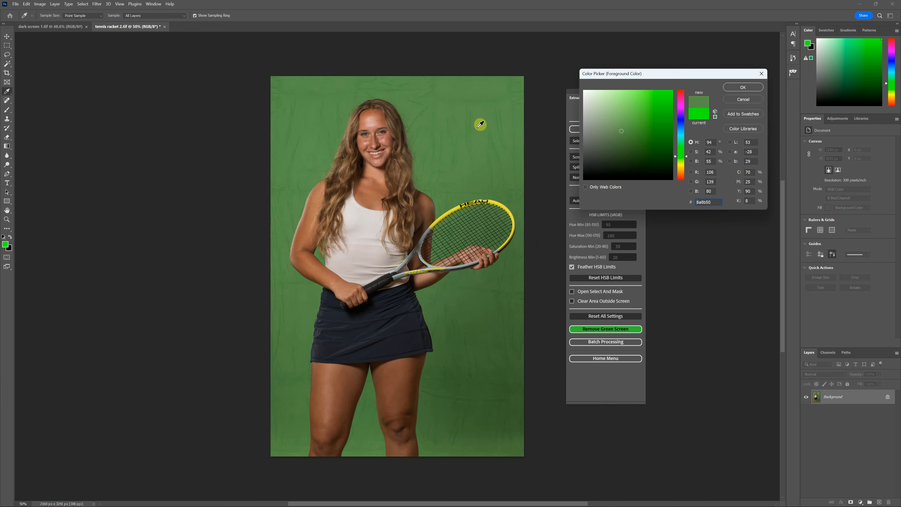
left_click(715, 141)
left_click(705, 149)
left_click(482, 134)
left_click(749, 101)
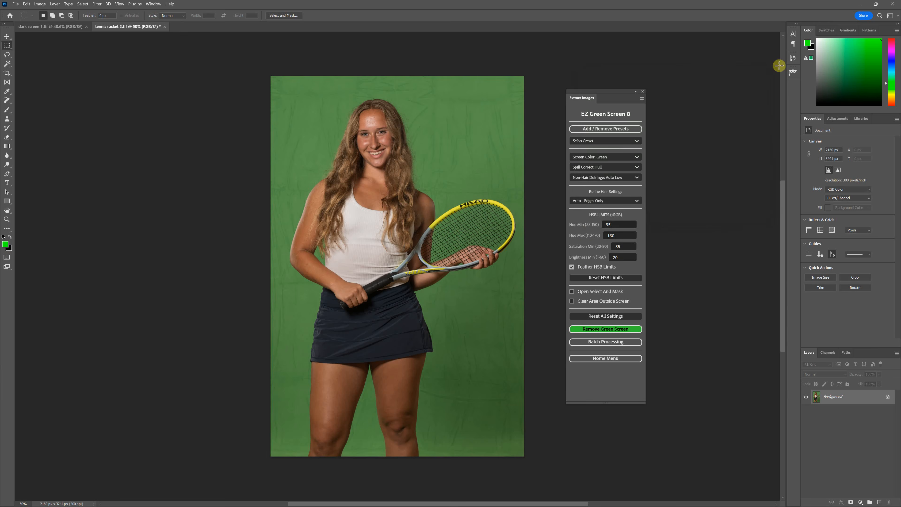
Undo the Adobe RGB profile conversion by returning to the earlier history state.
left_click(793, 63)
left_click(765, 71)
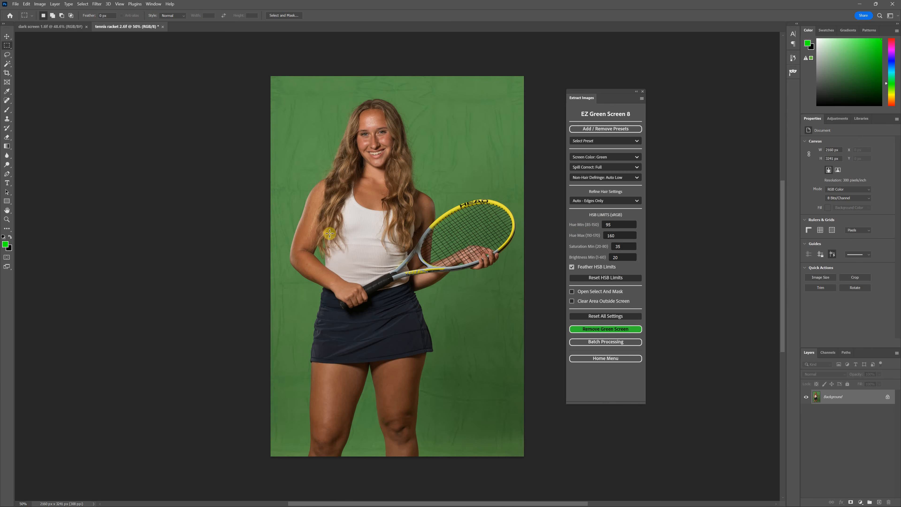
Sample the tennis image's backdrop again, examine its saturation and green value, display the channel list, and discard the sample.
left_click(5, 244)
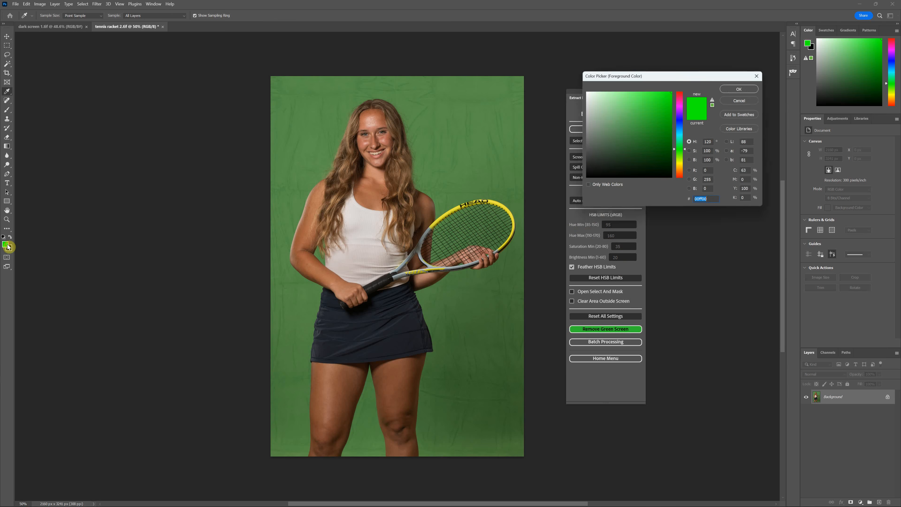
left_click(476, 157)
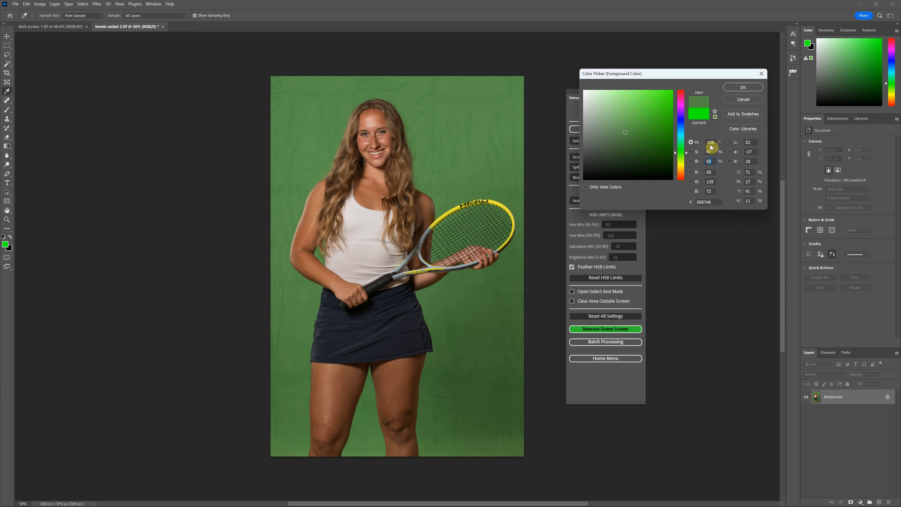
left_click(709, 151)
left_click(709, 182)
left_click(828, 353)
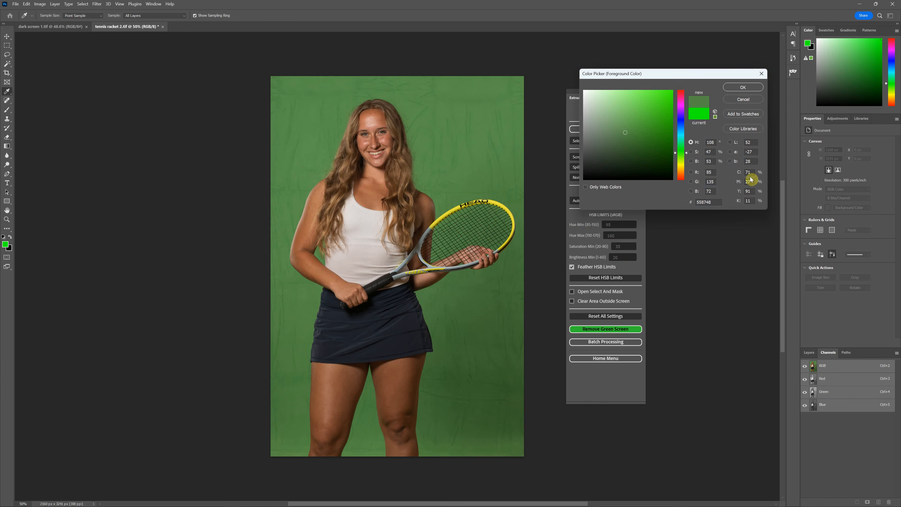
left_click(744, 99)
Compare the Red, Green and Blue channels one by one, return to the RGB composite, and show the layers again.
left_click(852, 379)
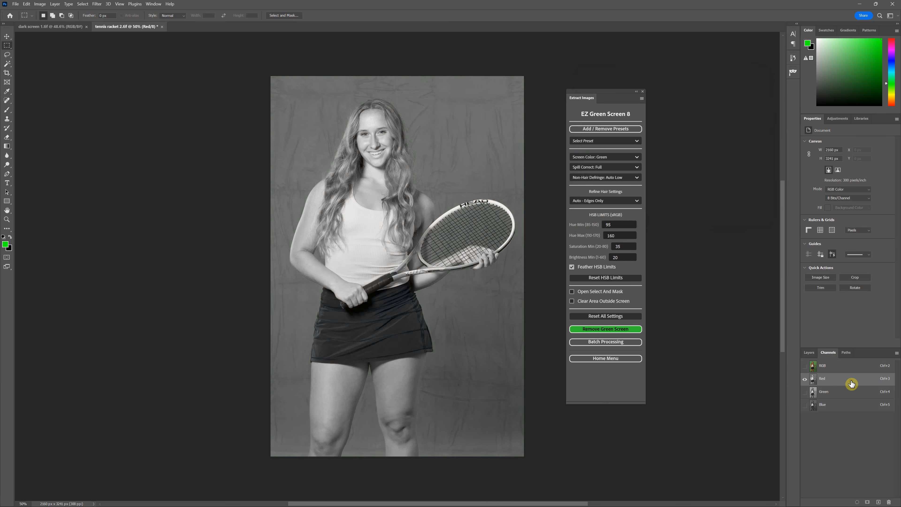
left_click(832, 392)
left_click(835, 405)
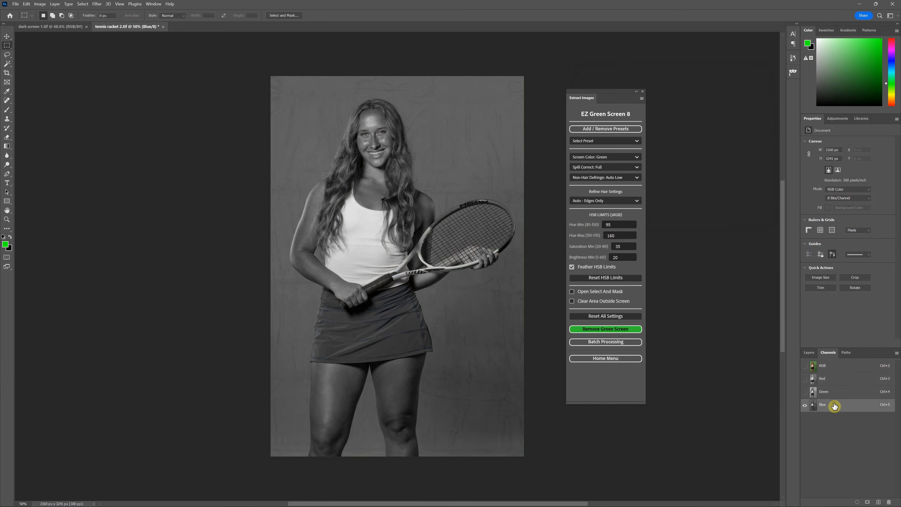
left_click(834, 392)
left_click(829, 379)
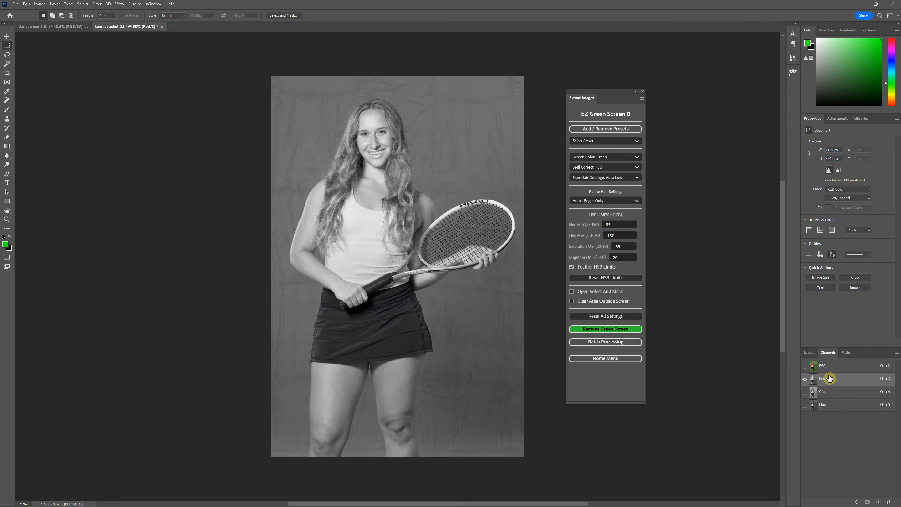
left_click(818, 366)
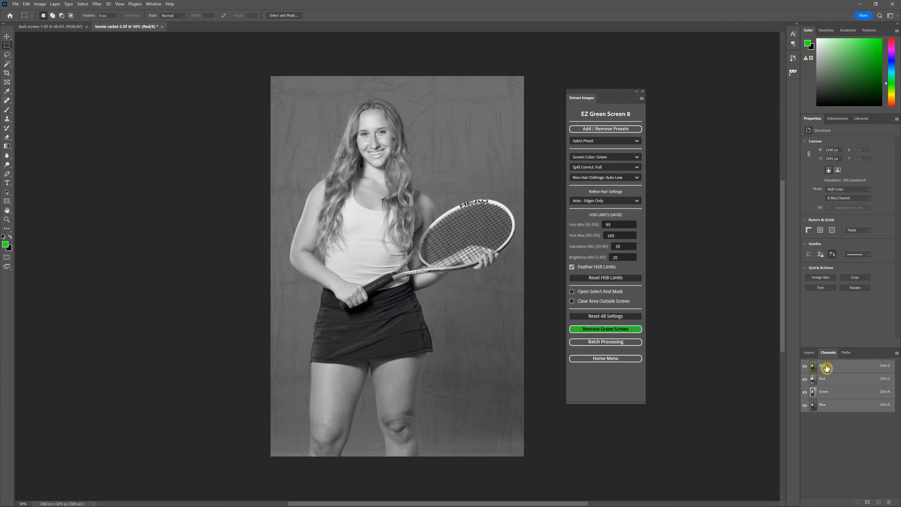
left_click(810, 353)
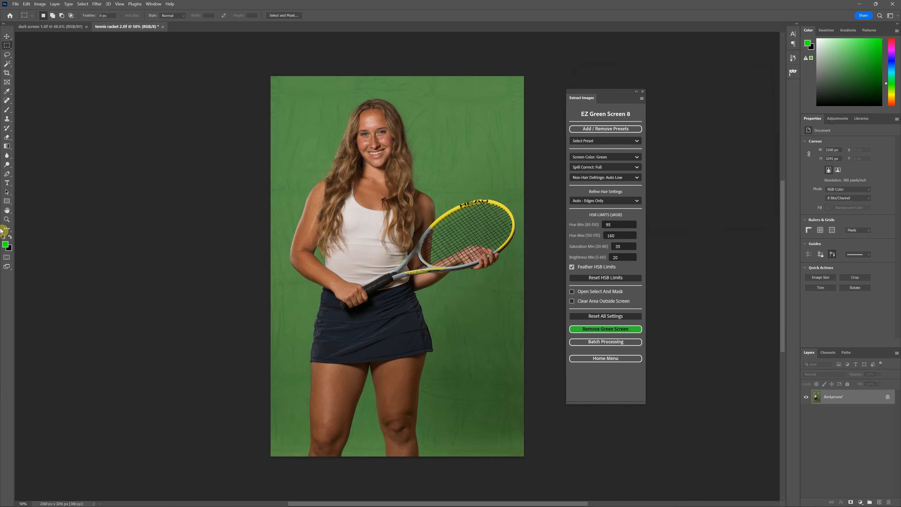
Sample the green backdrop above the racket once more, examine its HSB values, and cancel the foreground color change.
left_click(5, 244)
left_click(477, 159)
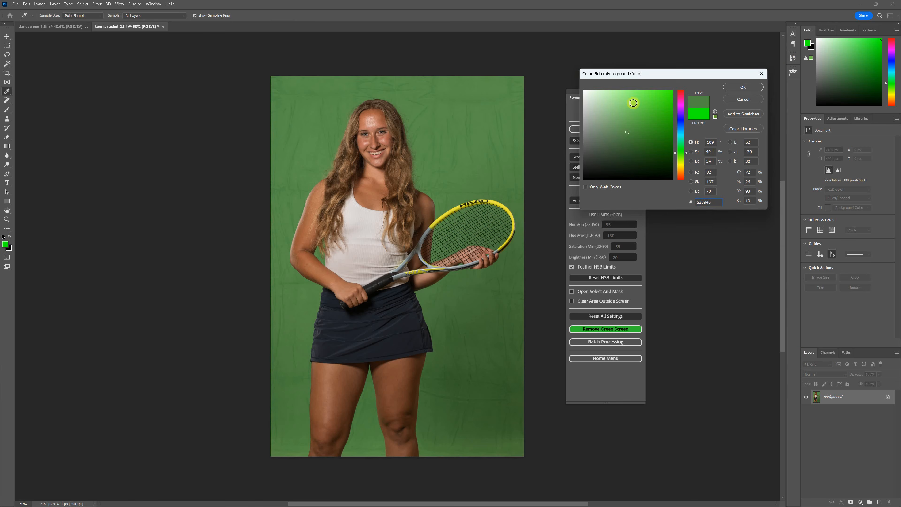
left_click_drag(648, 74, 615, 66)
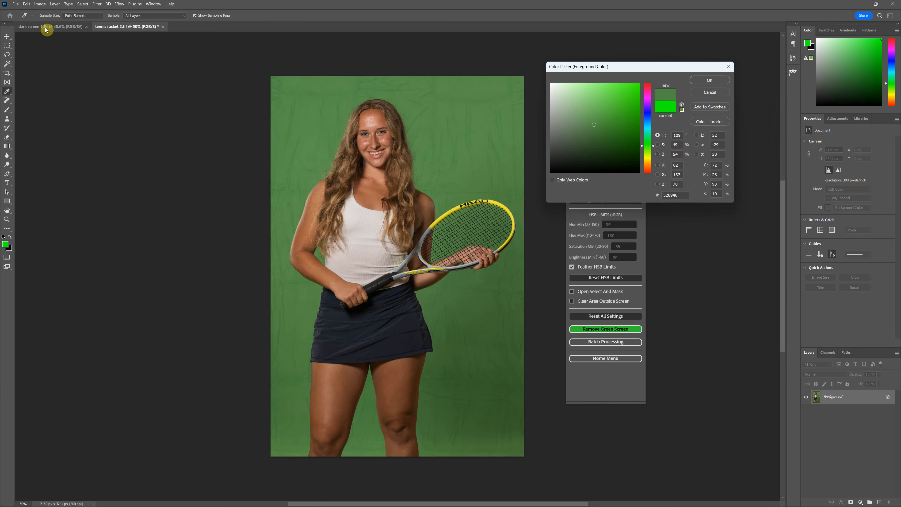
left_click(710, 92)
Switch to dark screen 1.tif and sample the brightly lit green backdrop beside the woman's head to read its HSB values.
left_click(66, 29)
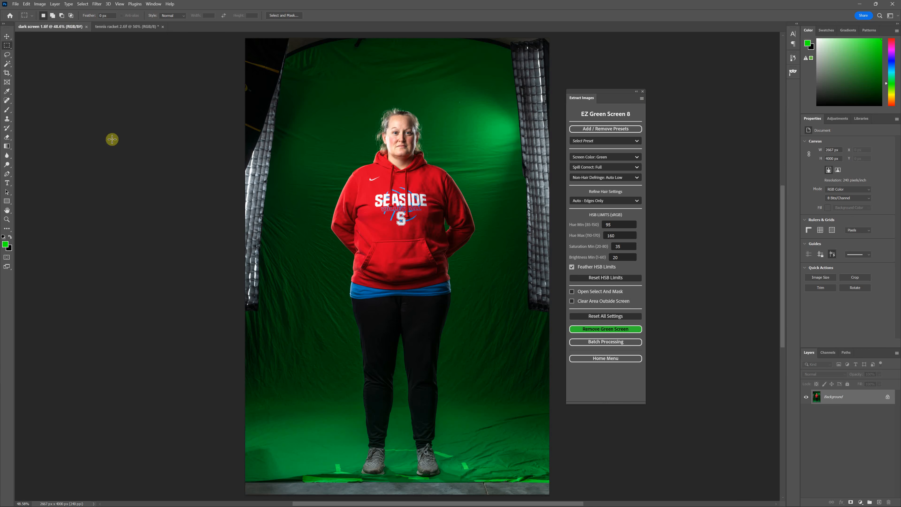
left_click(5, 245)
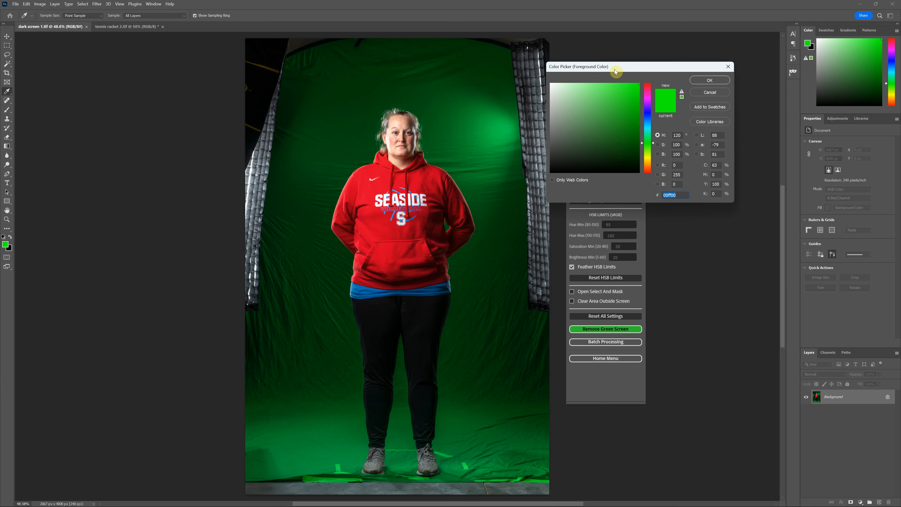
left_click_drag(616, 71, 665, 67)
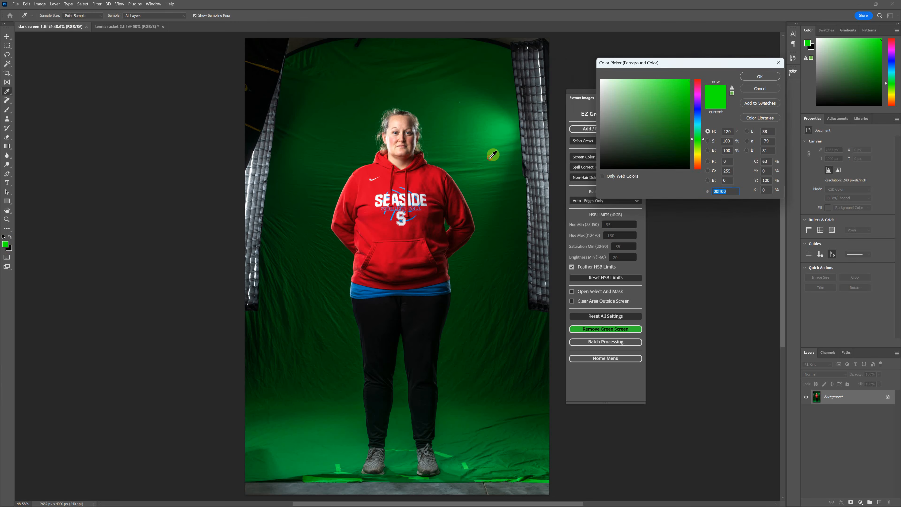
left_click_drag(493, 154, 481, 137)
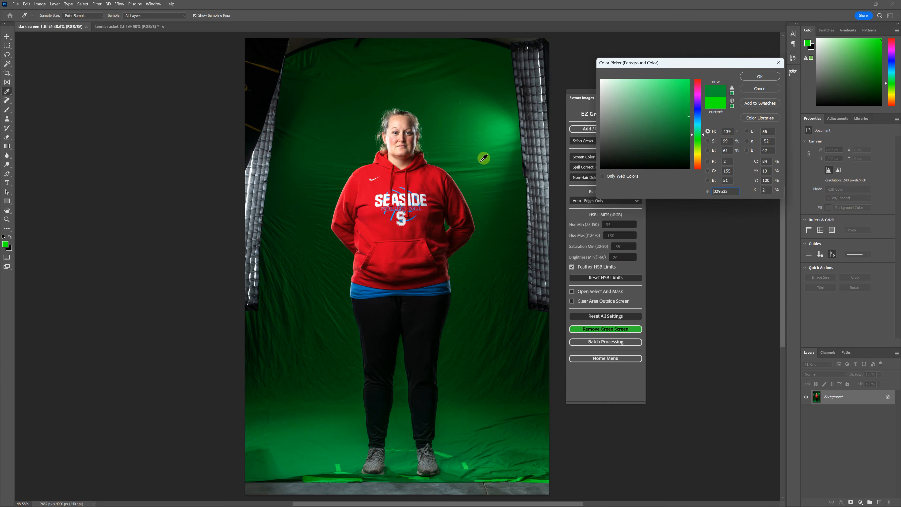
Sample the darkest backdrop area near the photo's right edge at leg height to examine its brightness.
left_click(546, 334)
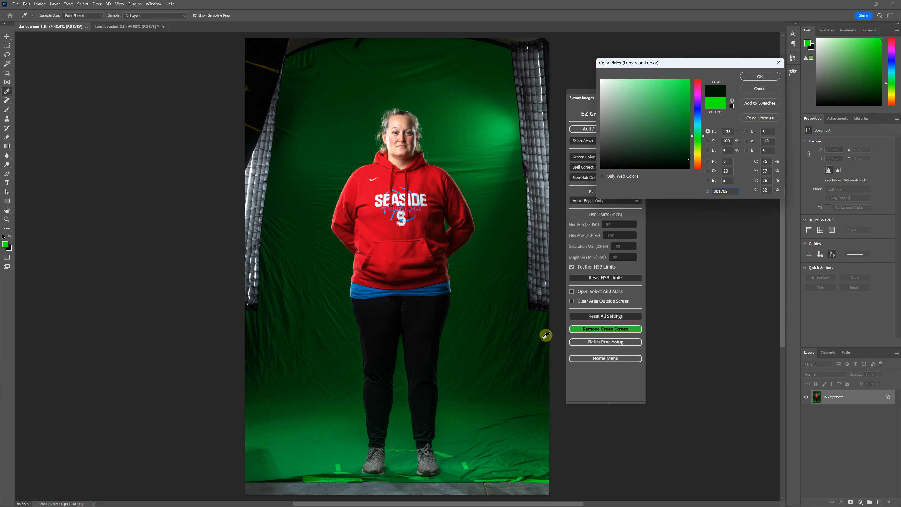
left_click(544, 332)
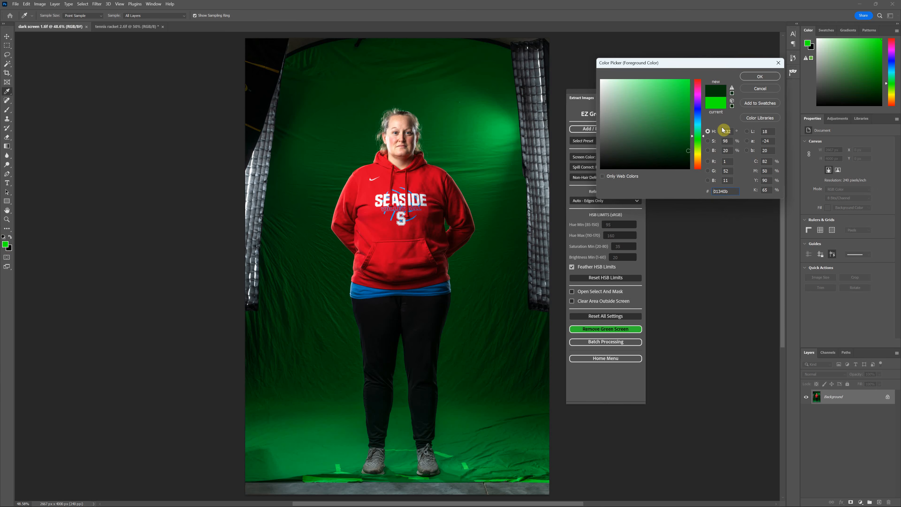
left_click(545, 339)
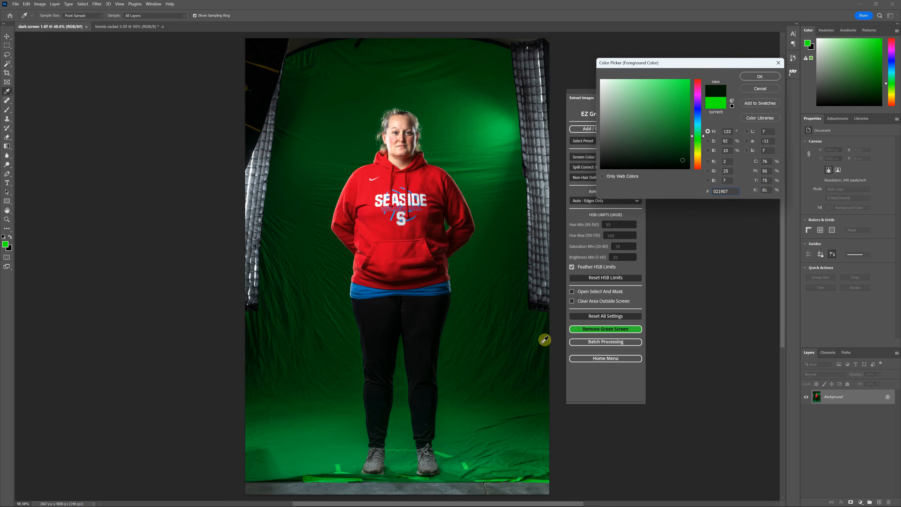
Alternate samples between the bright backdrop highlight and the dark right-edge shadow to compare their HSB values.
left_click(500, 139)
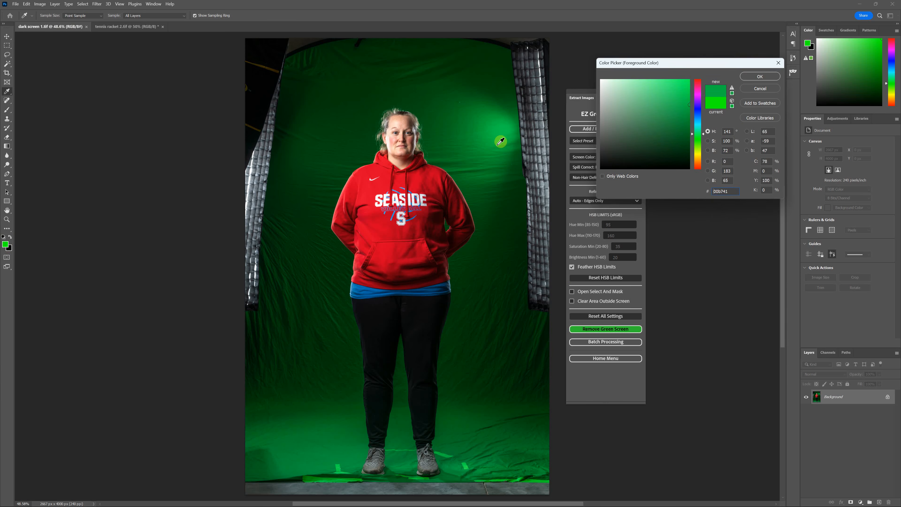
left_click(542, 341)
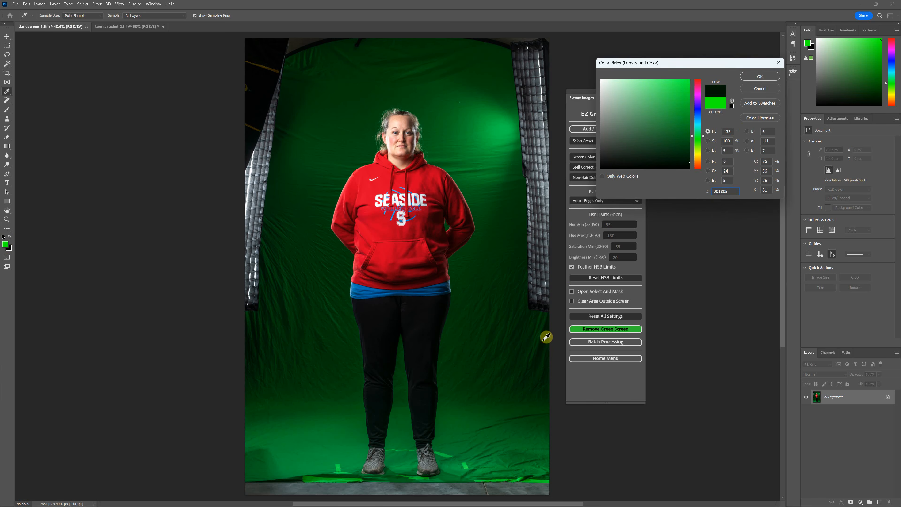
left_click(486, 147)
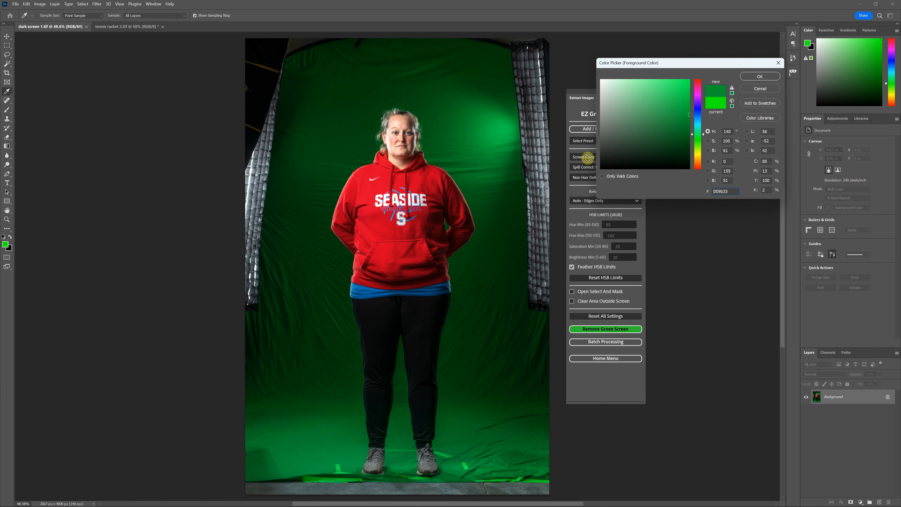
left_click(485, 146)
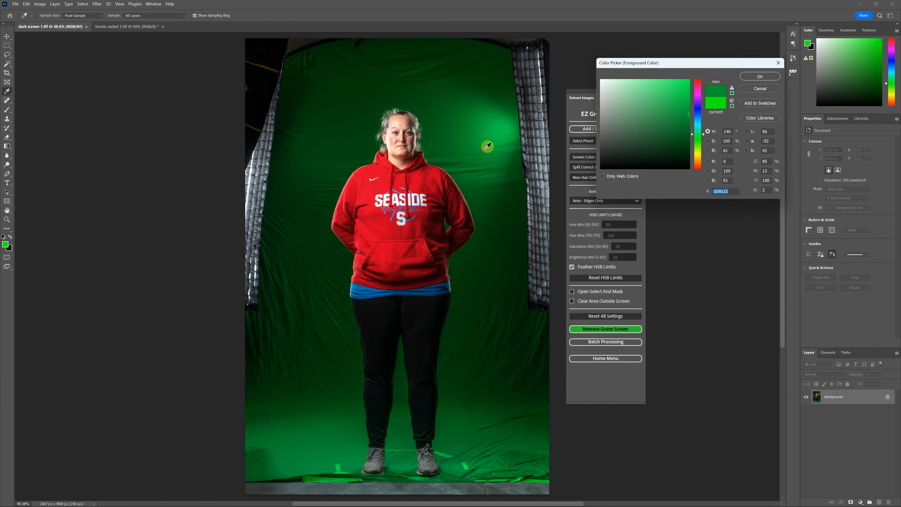
left_click(543, 341)
left_click(490, 141)
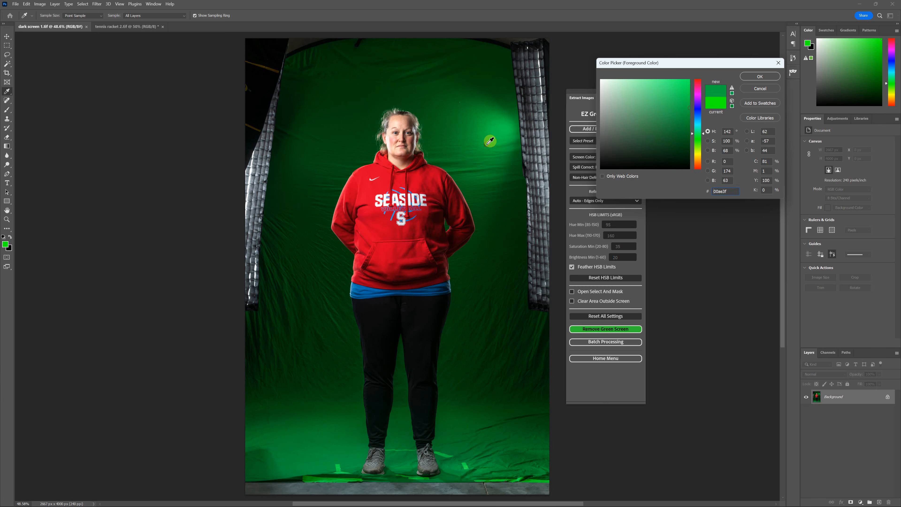
Check saturation and brightness at several backdrop spots around and below the highlight, and discard the sampled foreground color.
left_click(726, 140)
left_click_drag(725, 150, 729, 151)
left_click(509, 145)
left_click(503, 148)
left_click(513, 176)
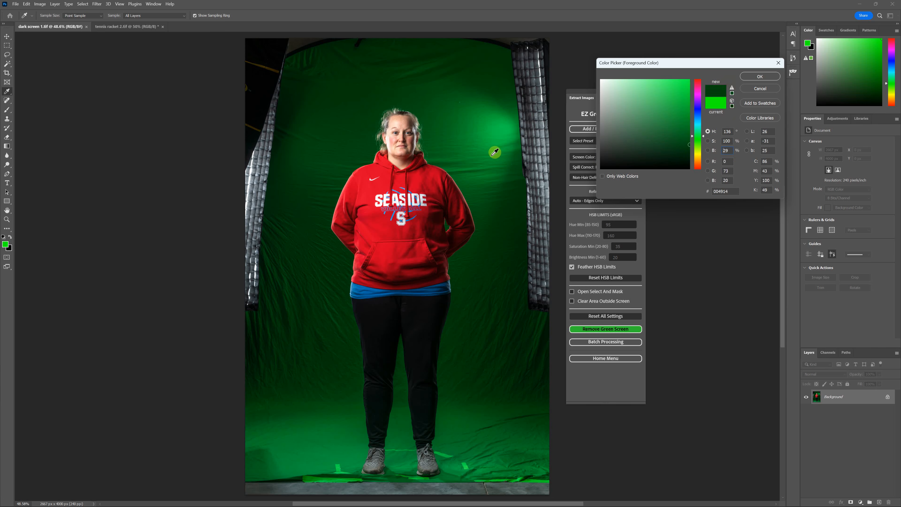
left_click(496, 156)
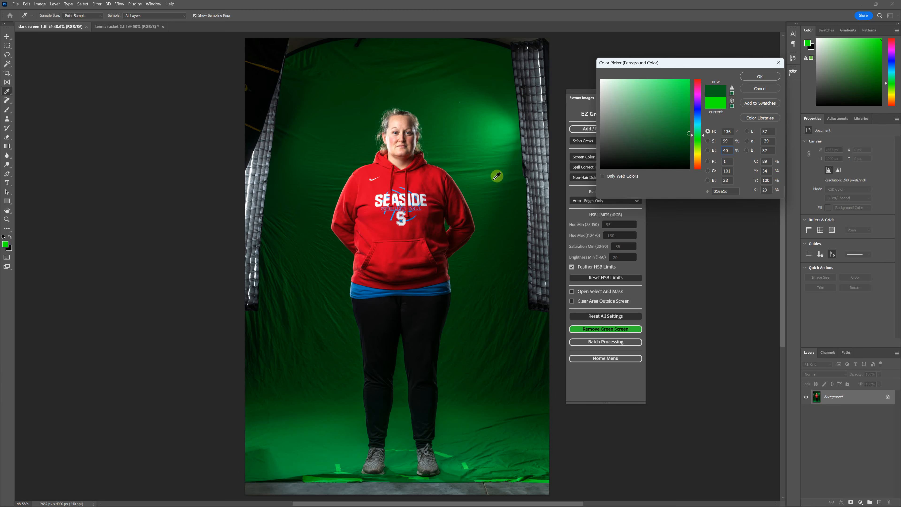
left_click(759, 88)
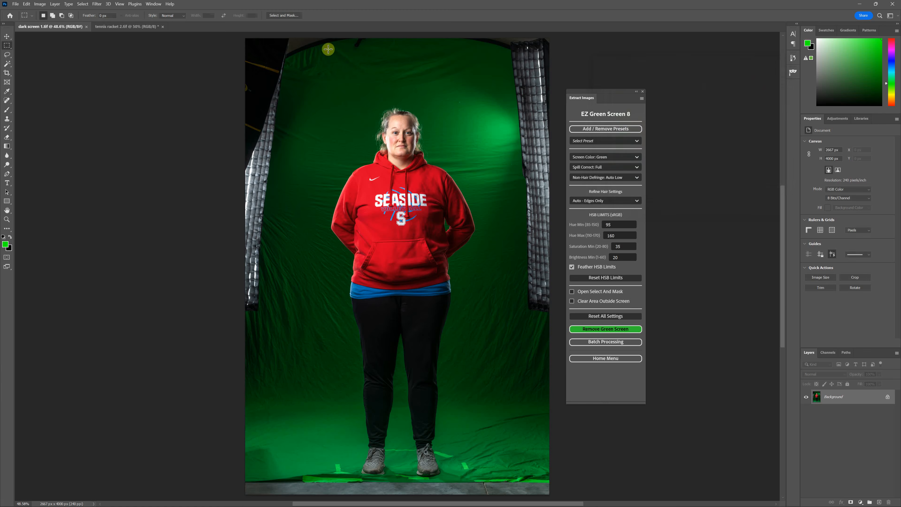
Switch to tennis racket 2.tif and review the hue, saturation and brightness limit fields in the EZ Green Screen 8 settings.
left_click(125, 27)
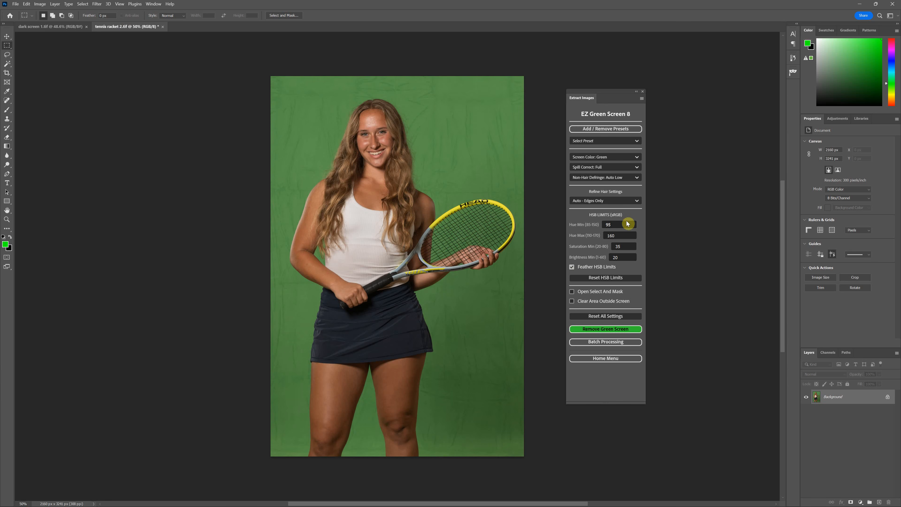
double_click(618, 222)
left_click(613, 235)
type("160")
left_click(622, 246)
double_click(607, 224)
type("9")
double_click(609, 223)
double_click(618, 257)
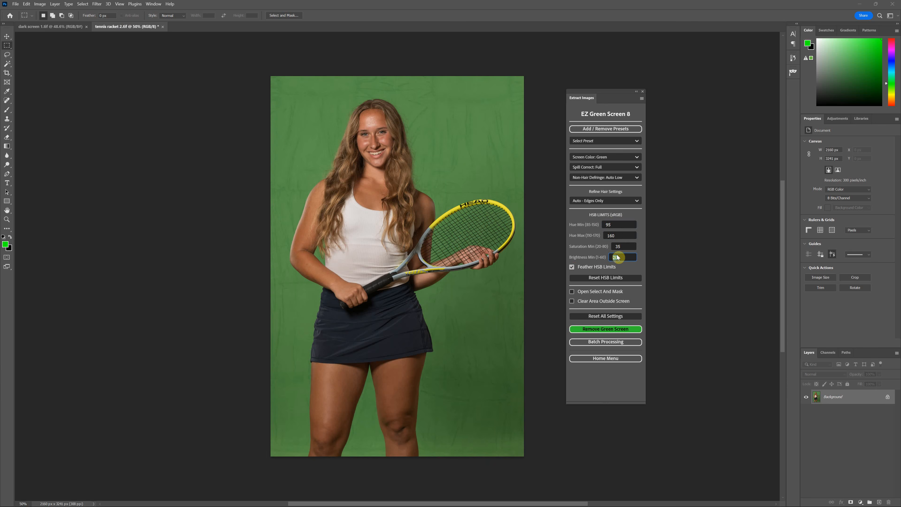
double_click(609, 234)
left_click(616, 234)
left_click(616, 235)
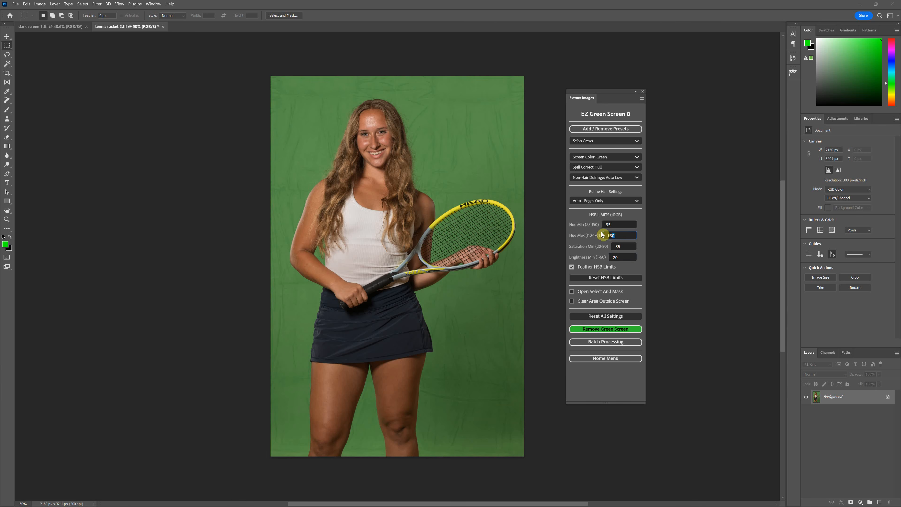
left_click(614, 246)
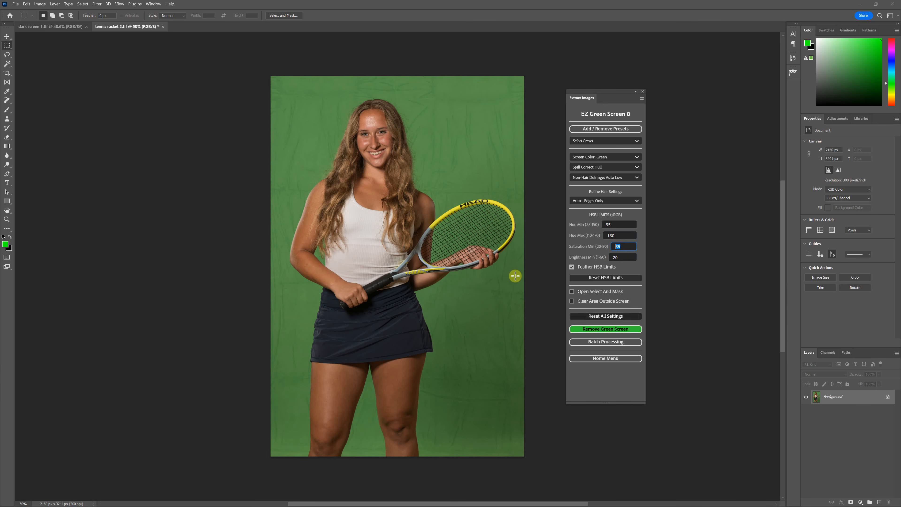
left_click(628, 234)
Open the foreground color picker and sweep the hue between 80 and 160 degrees to examine the range of greens.
left_click(6, 244)
left_click_drag(666, 65, 600, 286)
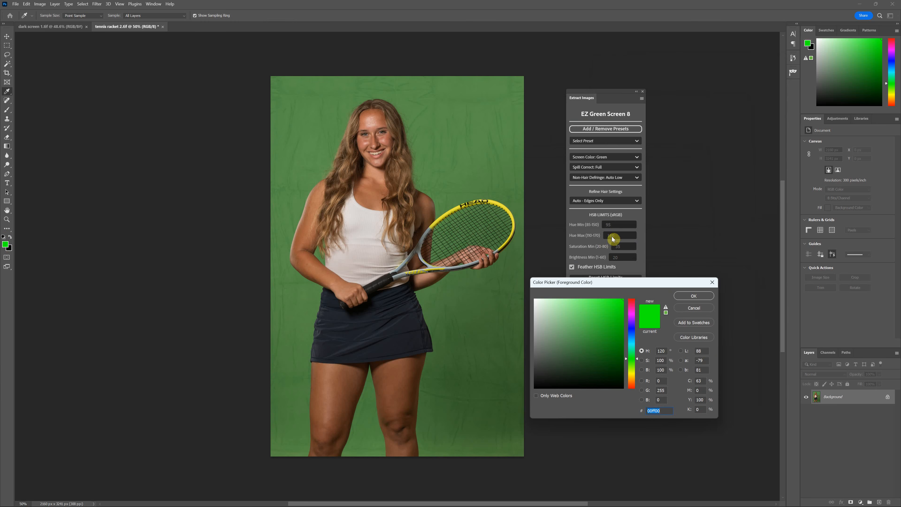
mouse_move(638, 360)
left_mouse_down()
mouse_move(637, 369)
mouse_move(638, 316)
mouse_move(638, 393)
mouse_move(639, 294)
mouse_move(636, 372)
left_mouse_up()
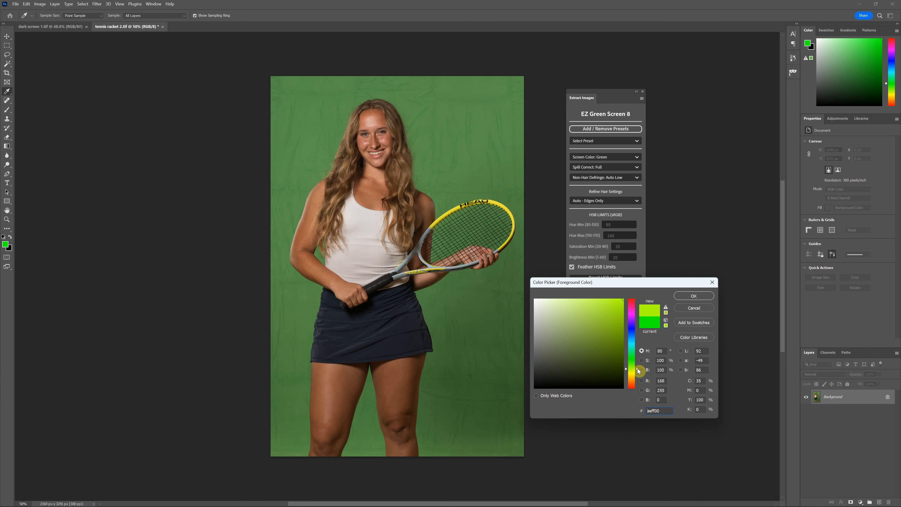
left_click_drag(639, 371, 641, 357)
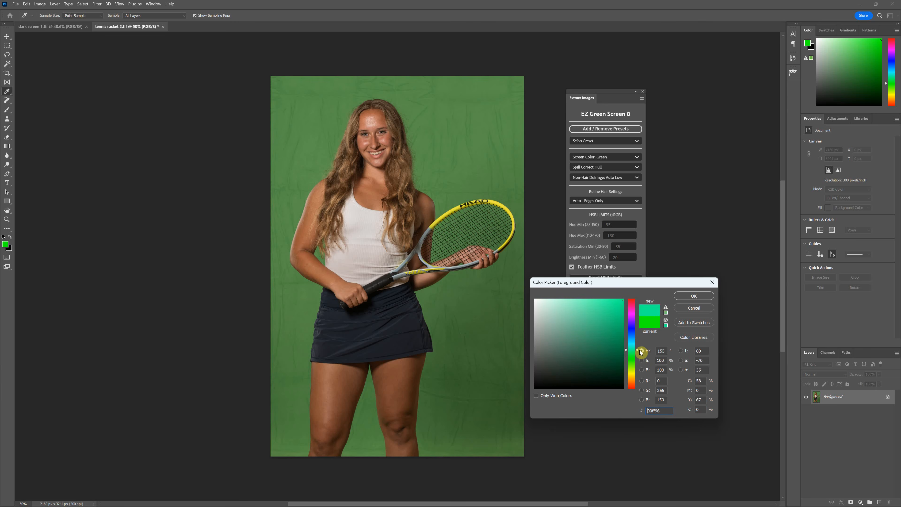
left_click(604, 319)
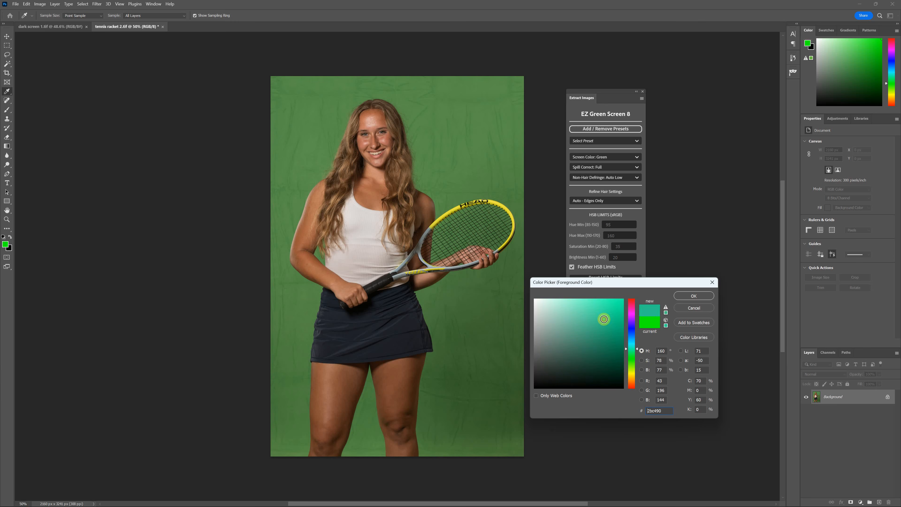
mouse_move(639, 351)
left_mouse_down()
mouse_move(638, 366)
mouse_move(639, 355)
left_mouse_up()
left_click(606, 322)
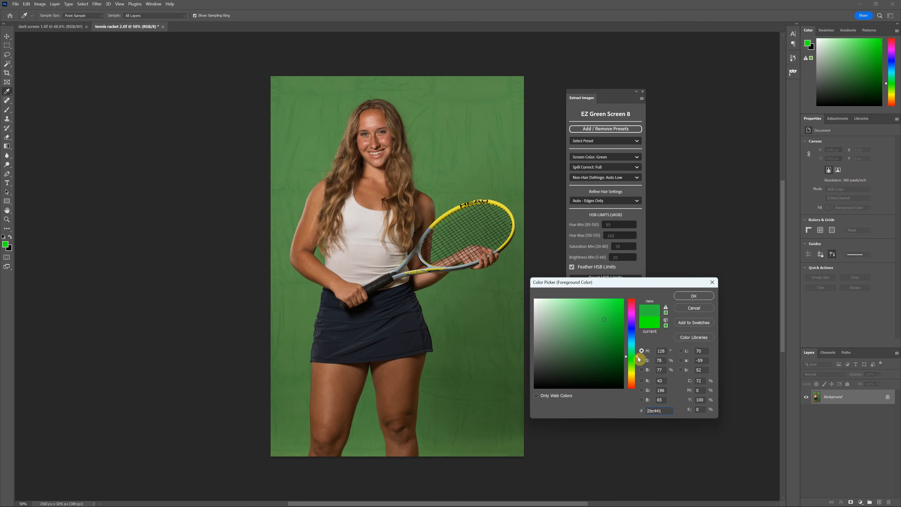
mouse_move(639, 356)
left_mouse_down()
mouse_move(638, 374)
mouse_move(640, 360)
left_mouse_up()
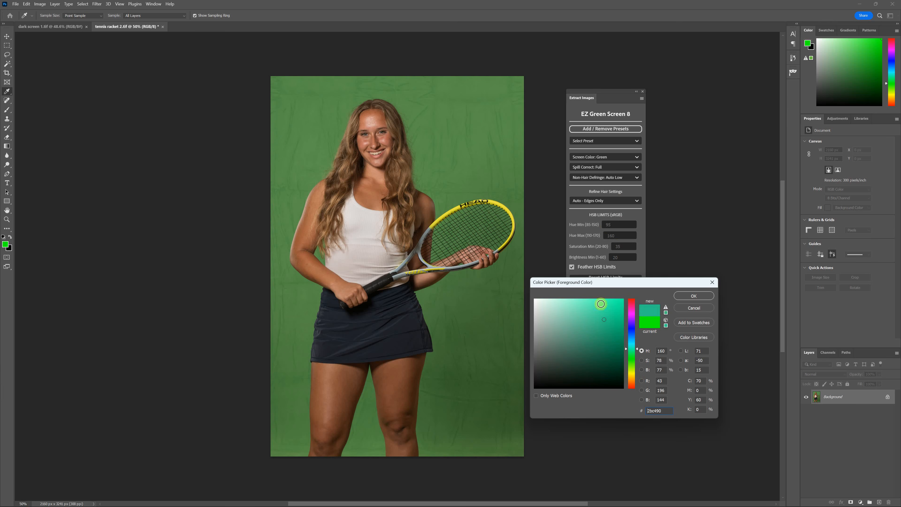
Pick a darker, less saturated tone at hue 160 in the foreground color picker, and set the hue to 130.
left_click_drag(624, 281, 626, 273)
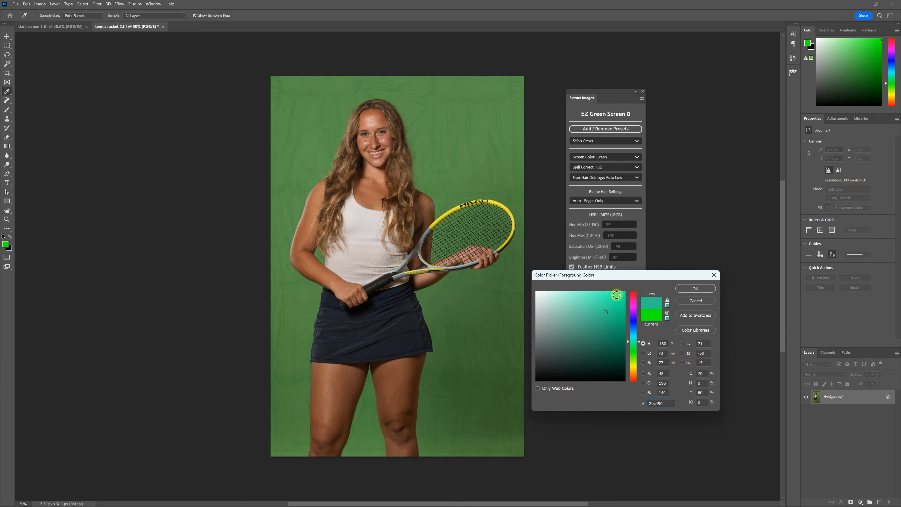
left_click(597, 337)
left_click_drag(598, 337, 580, 350)
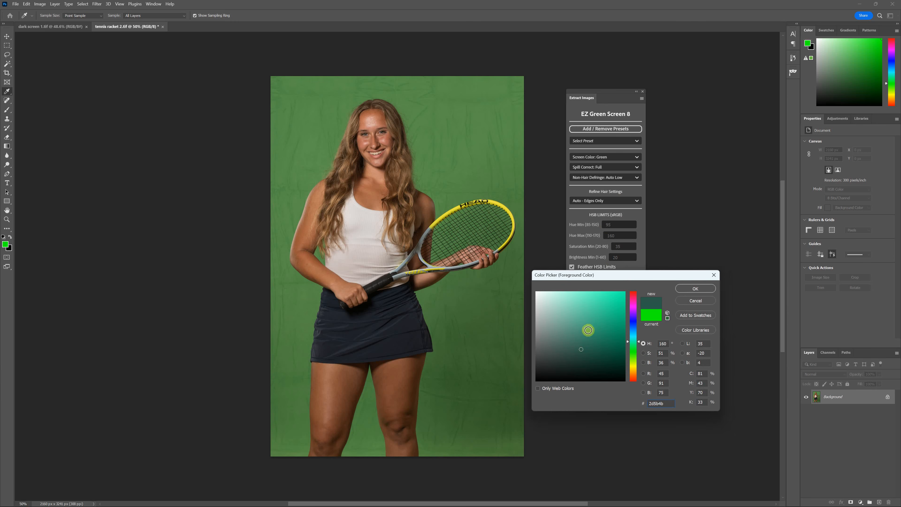
left_click(665, 343)
type("130")
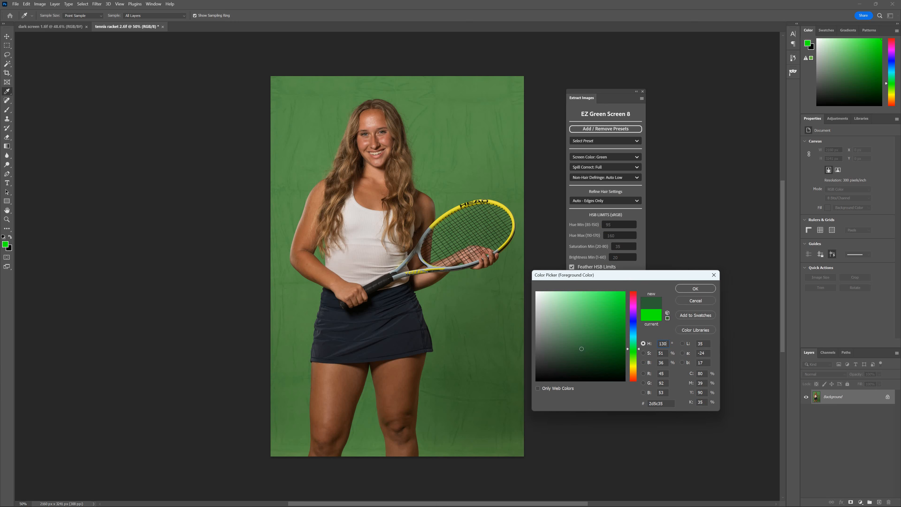
left_click(658, 343)
Compare bright, dark and weakly saturated greens at hue 130 to examine their saturation and brightness, and discard the foreground color change.
mouse_move(585, 344)
left_mouse_down()
mouse_move(593, 343)
mouse_move(584, 331)
left_mouse_up()
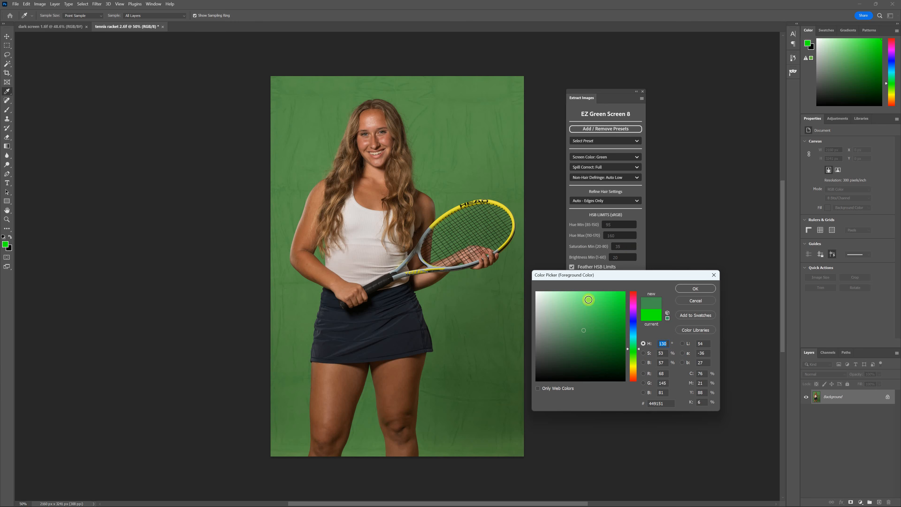
mouse_move(585, 329)
left_mouse_down()
mouse_move(587, 372)
mouse_move(586, 356)
mouse_move(585, 365)
mouse_move(605, 365)
mouse_move(591, 361)
left_mouse_up()
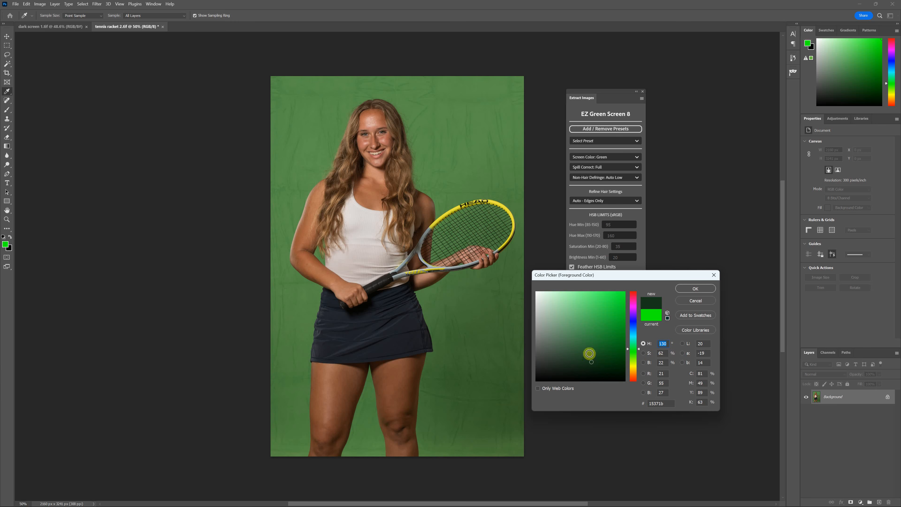
mouse_move(593, 363)
left_mouse_down()
mouse_move(546, 344)
mouse_move(564, 342)
mouse_move(564, 322)
left_mouse_up()
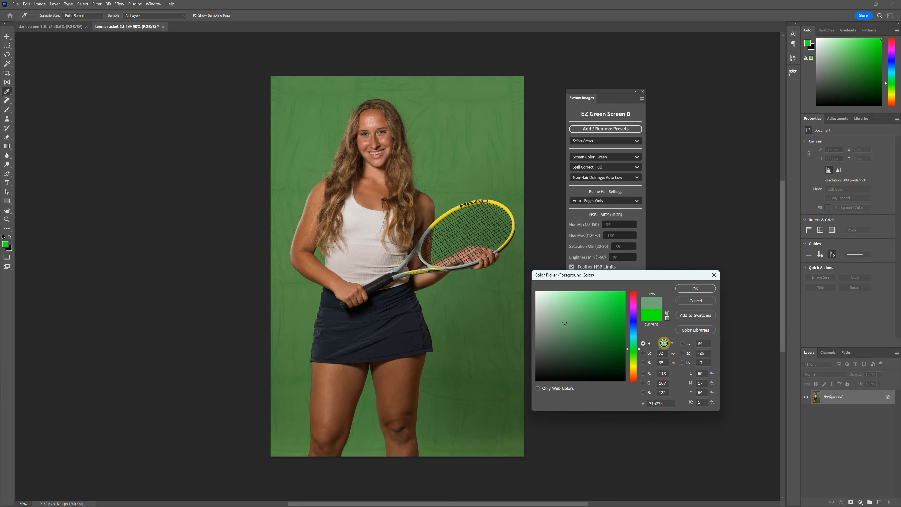
left_click(565, 327)
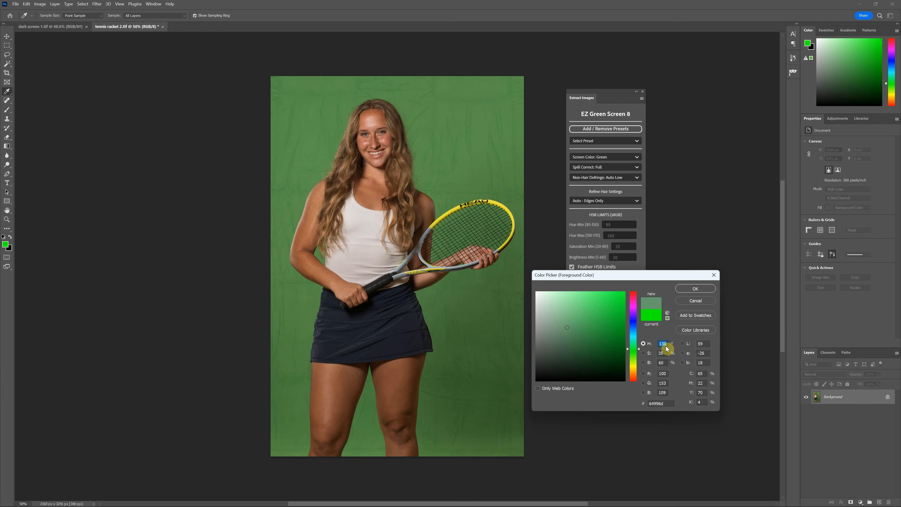
left_click(568, 329)
left_click_drag(591, 274, 561, 206)
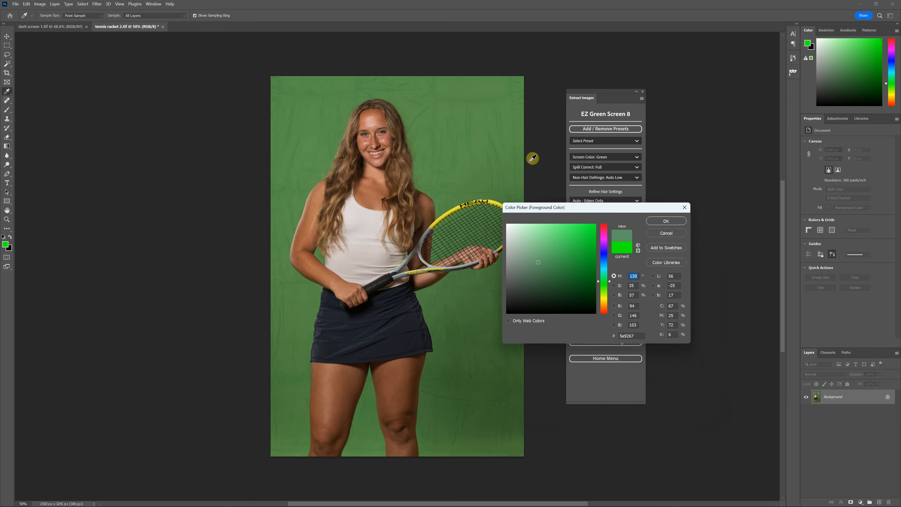
left_click(667, 234)
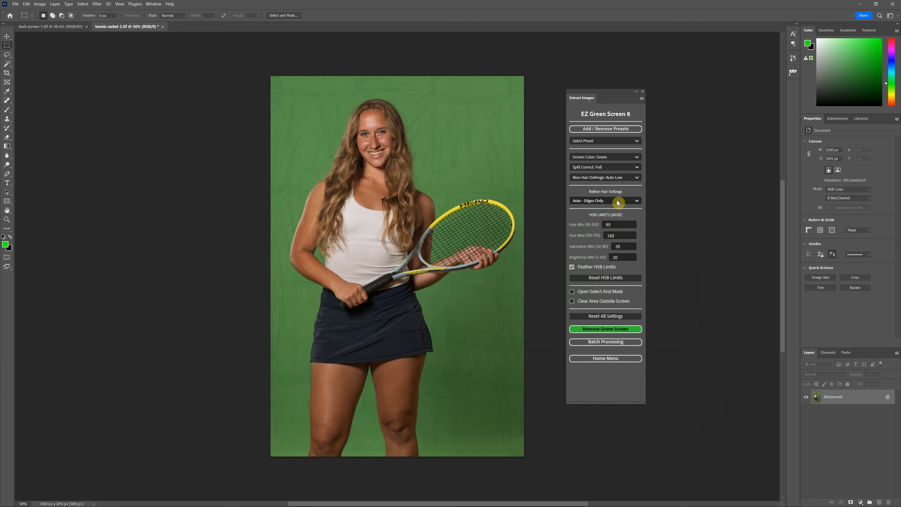
Set Non-Hair Defringe to Off and remove the green screen from the tennis racket photo.
left_click(622, 177)
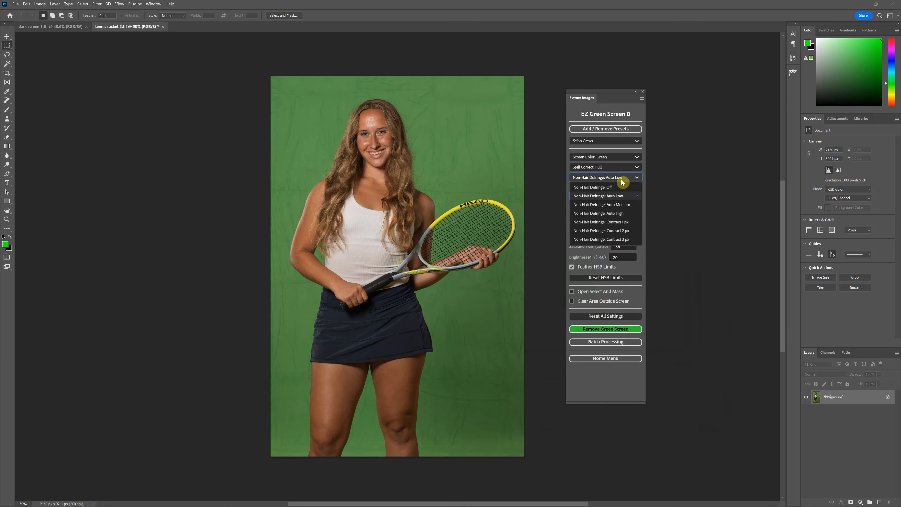
left_click(613, 187)
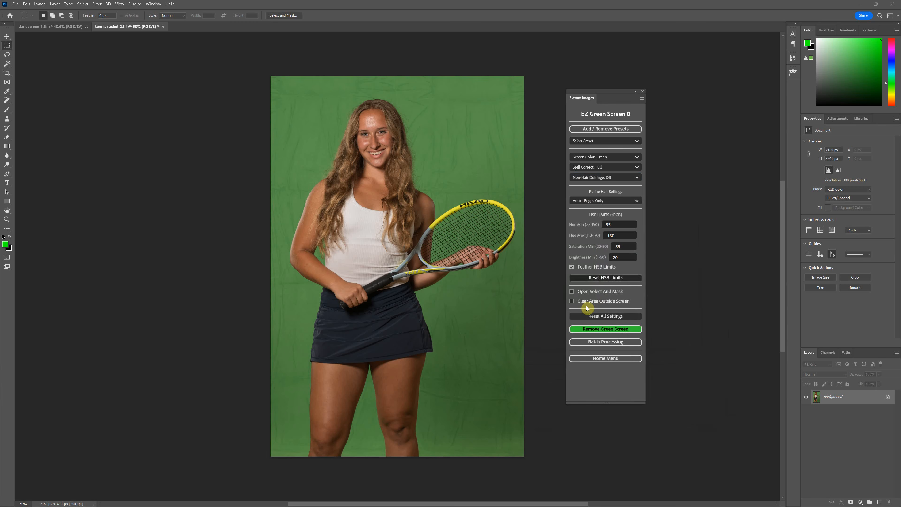
left_click(615, 330)
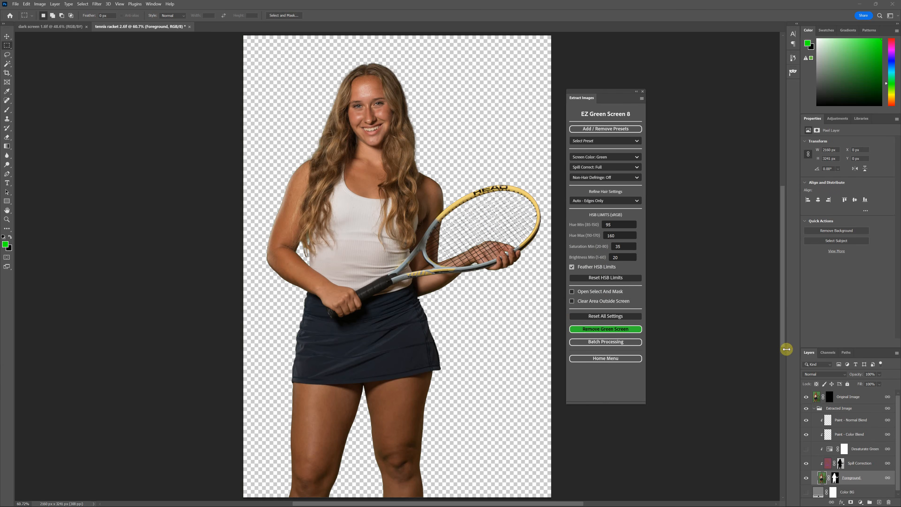
Inspect the extracted racket strings and hand at 300% for the quality of the cutout edges.
scroll(752, 340, "up", 1)
key("ctrl+1")
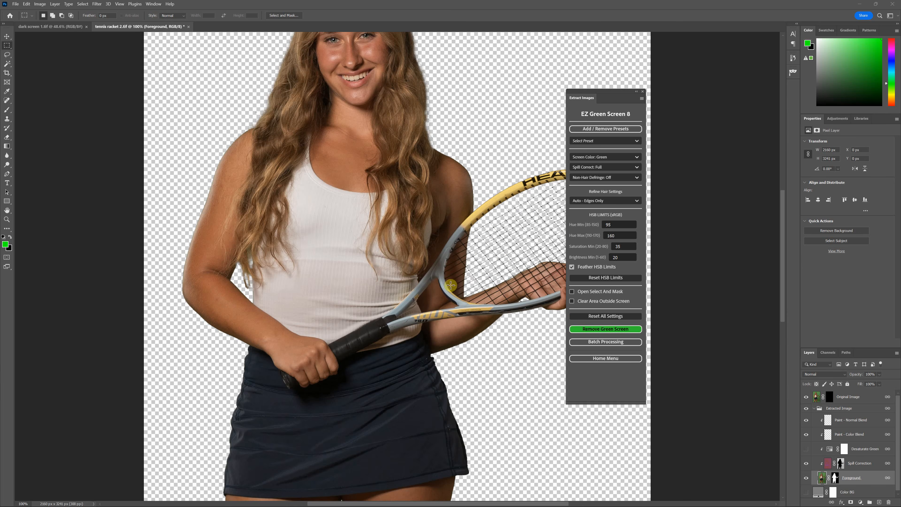
key("space")
left_click_drag(451, 285, 335, 267)
left_click(339, 269, "ctrl")
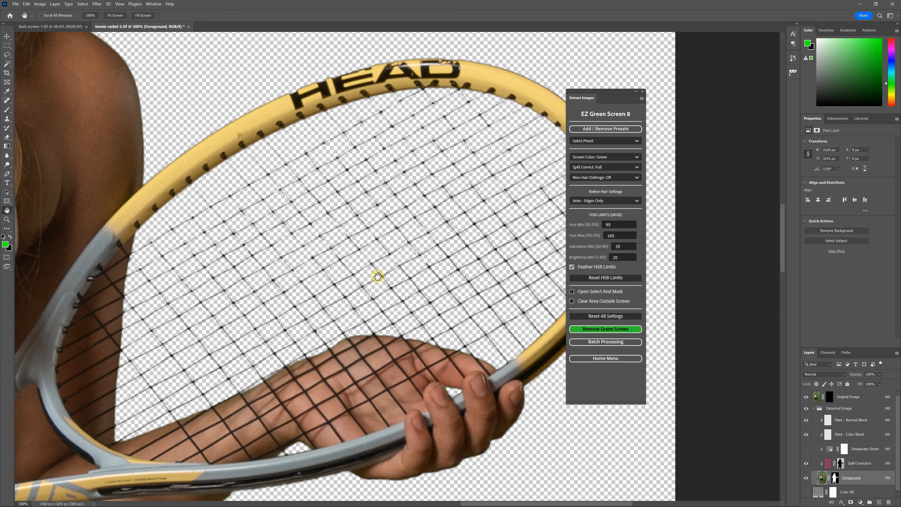
key("ctrl+0")
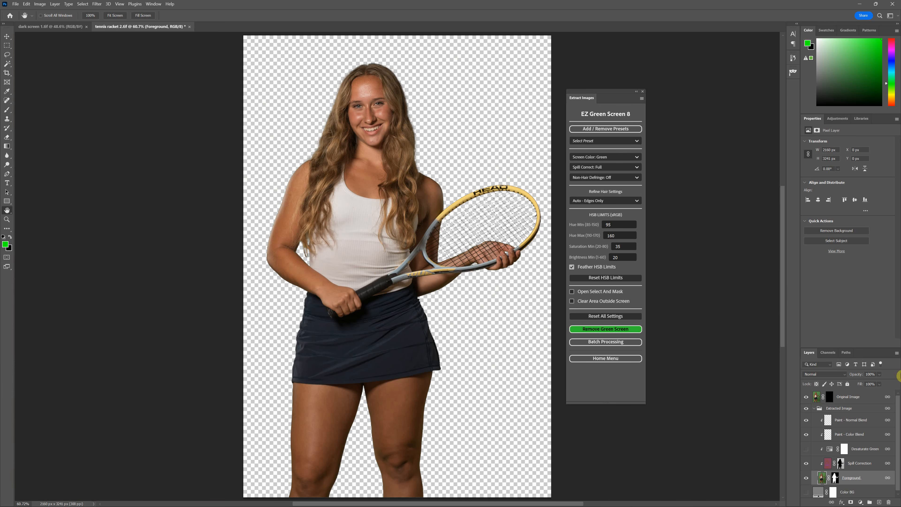
Revert the tennis racket photo to its original state from before the green screen removal.
left_click(793, 58)
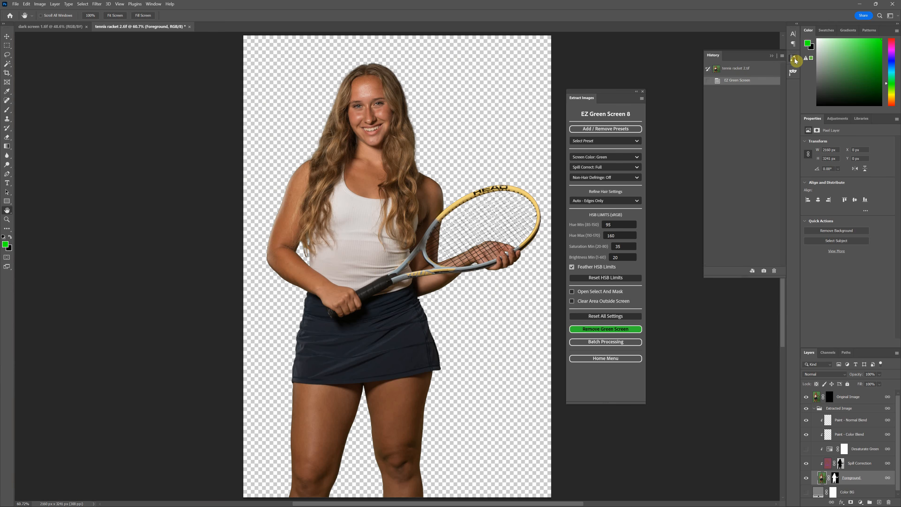
left_click(741, 72)
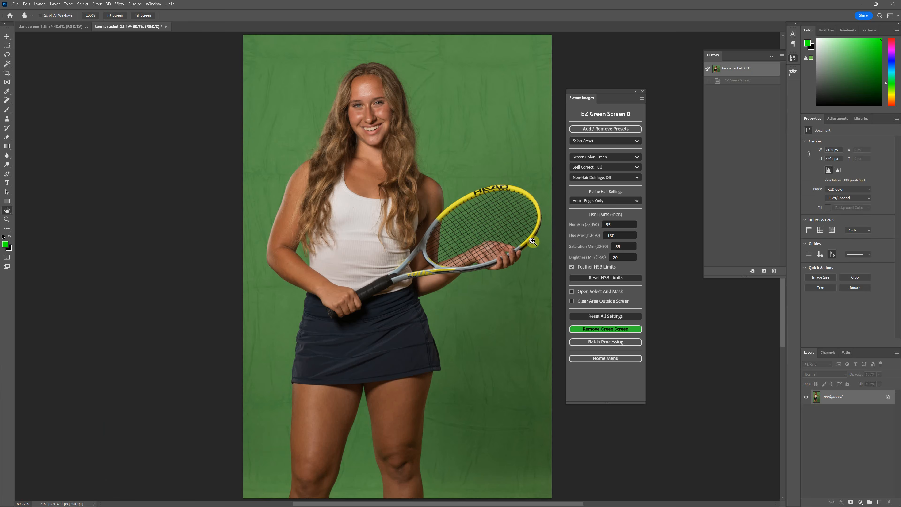
key("ctrl+plus")
key("ctrl+plus")
key("ctrl+plus")
left_click_drag(667, 135, 546, 198)
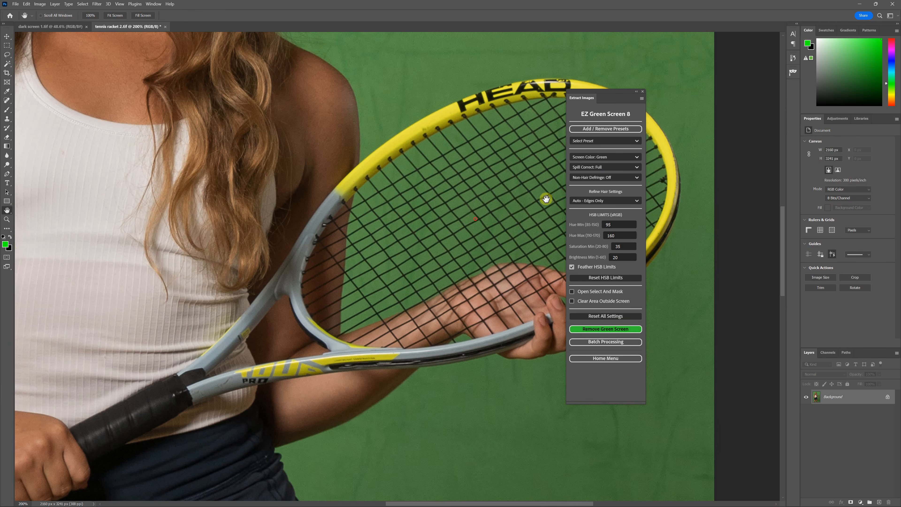
Open the foreground color picker and sample a dark racket string above the forearm to read its HSB values.
left_click(7, 246)
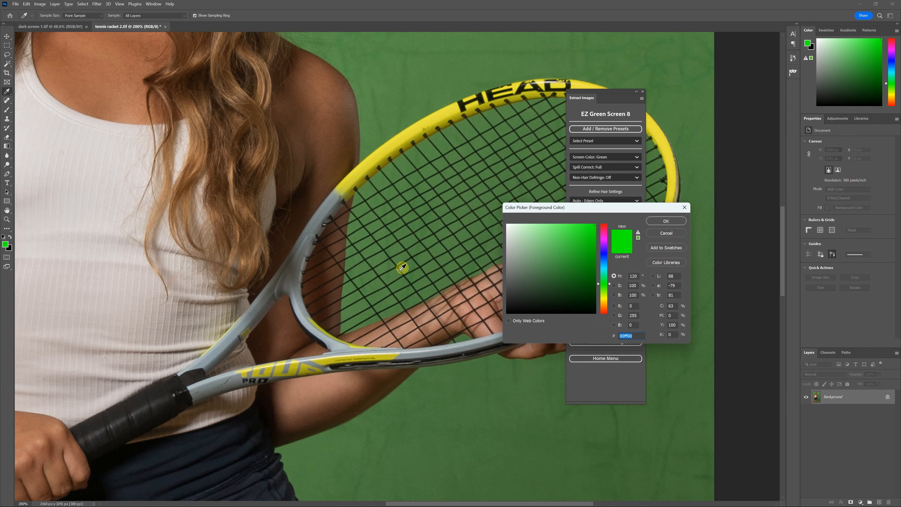
scroll(402, 268, "up", 3)
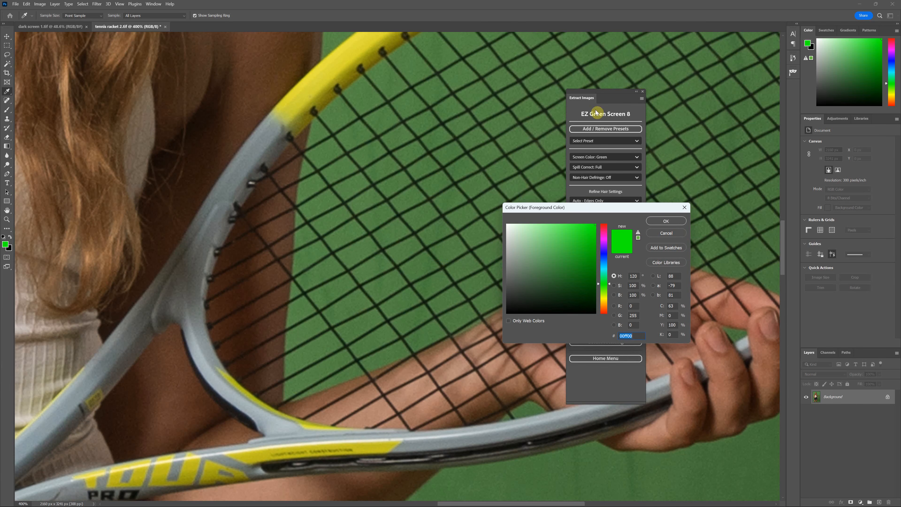
left_click_drag(607, 209, 713, 324)
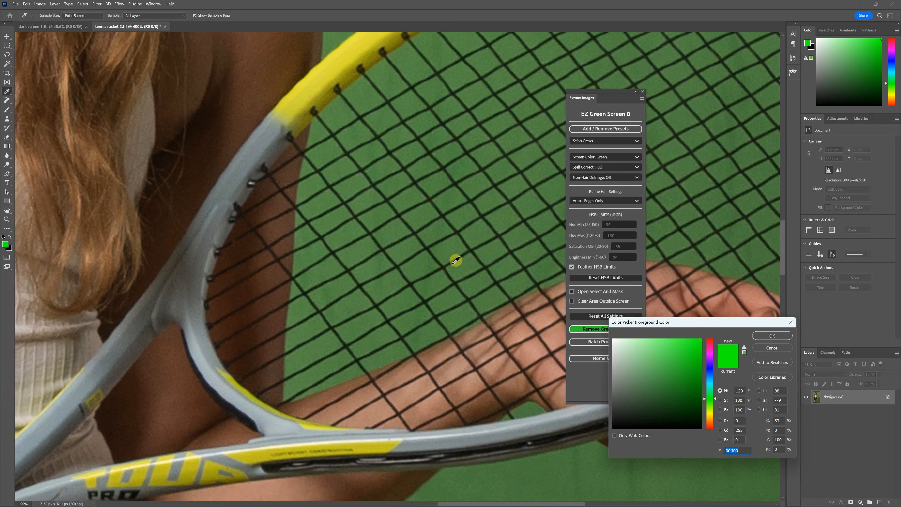
left_click(468, 250)
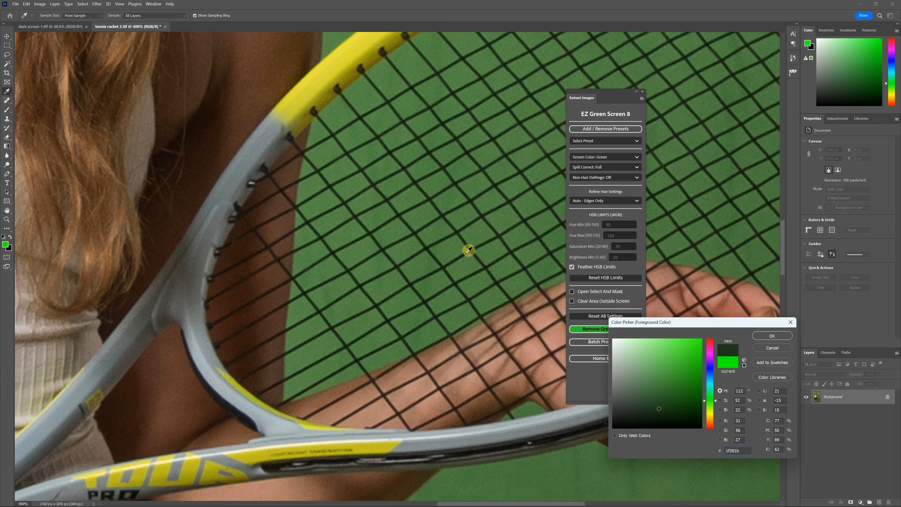
Keep the eyedropper's sample size at Point Sample and sample another racket string higher up to examine its HSB values.
left_click(88, 16)
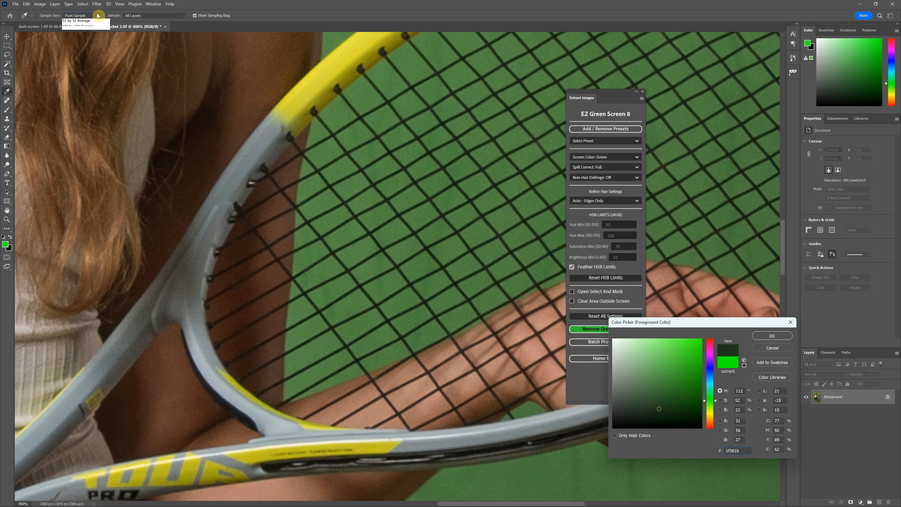
left_click(83, 21)
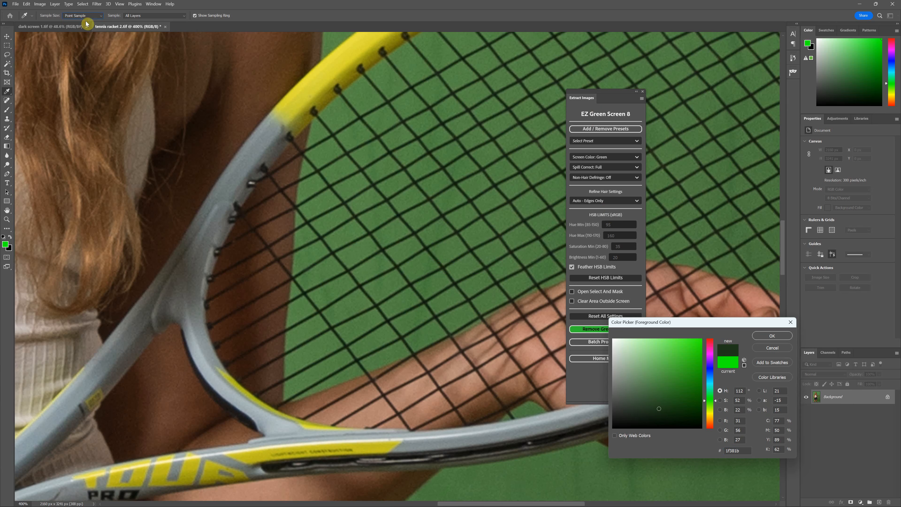
left_click(452, 209)
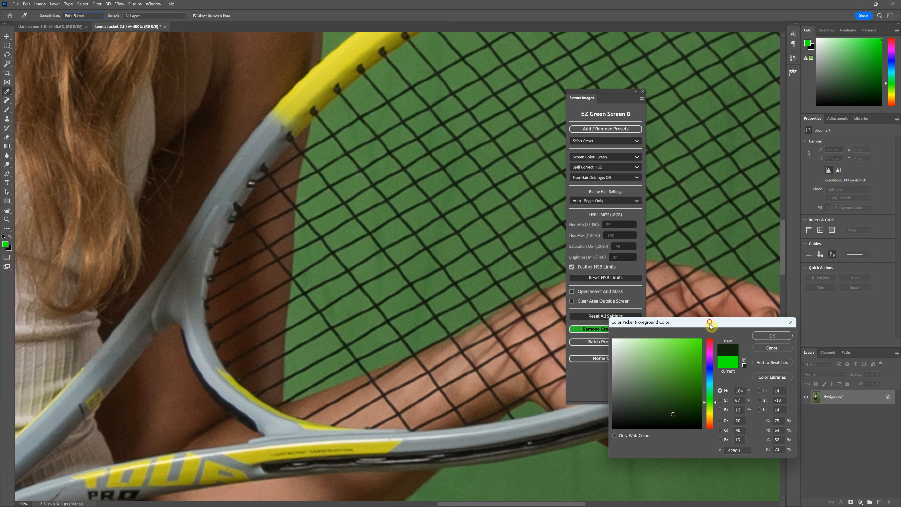
Sample a racket string in the upper middle of the racket face and examine its hue and brightness, keeping the color picker clear of the limits.
left_click_drag(711, 324, 716, 143)
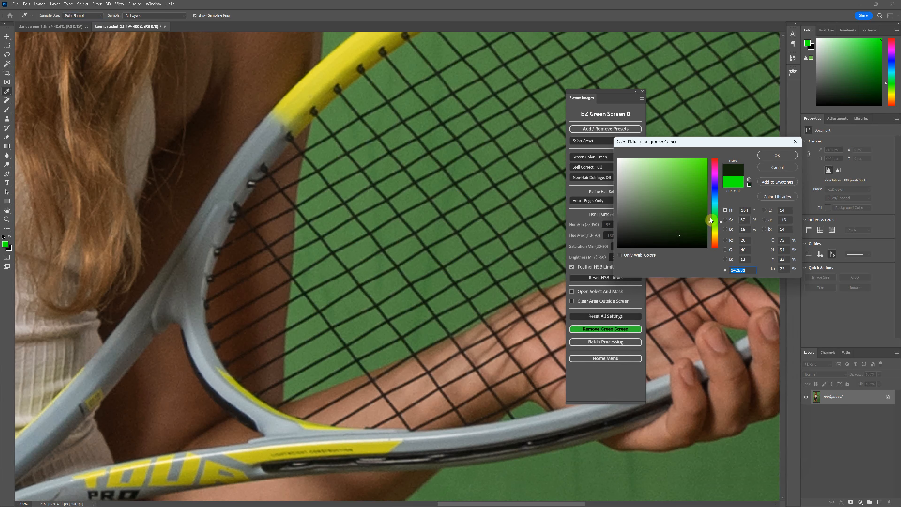
left_click_drag(484, 142, 485, 141)
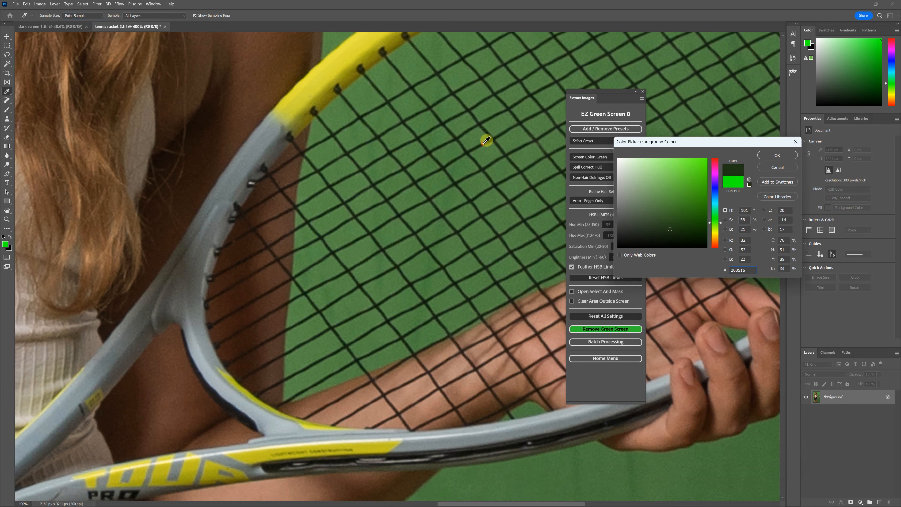
double_click(744, 210)
double_click(744, 230)
left_click_drag(717, 143, 756, 128)
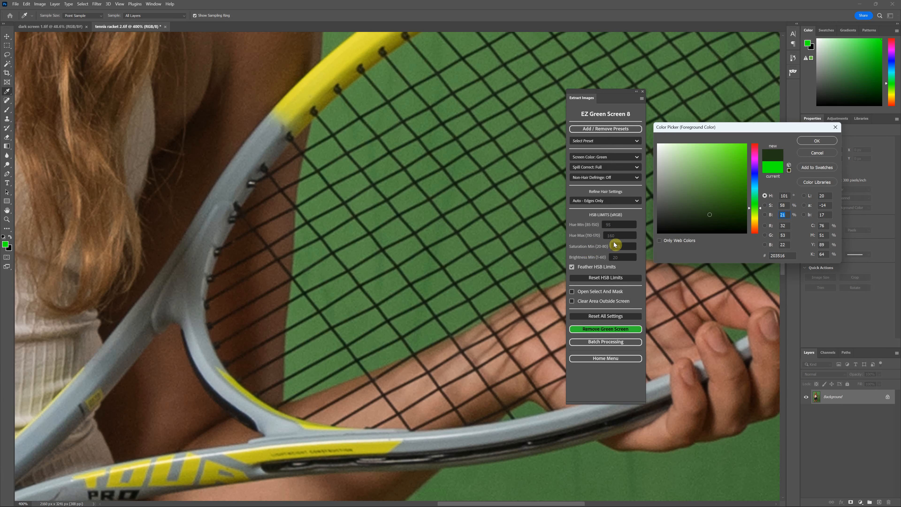
Sample another racket string farther right to examine its brightness value, and close the color picker without applying a color.
left_click(782, 213)
left_click(538, 160)
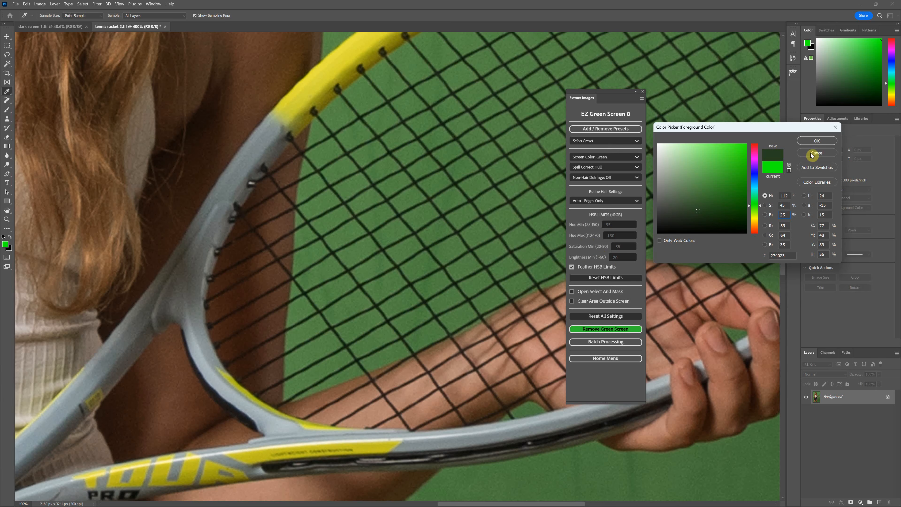
double_click(785, 214)
left_click(817, 153)
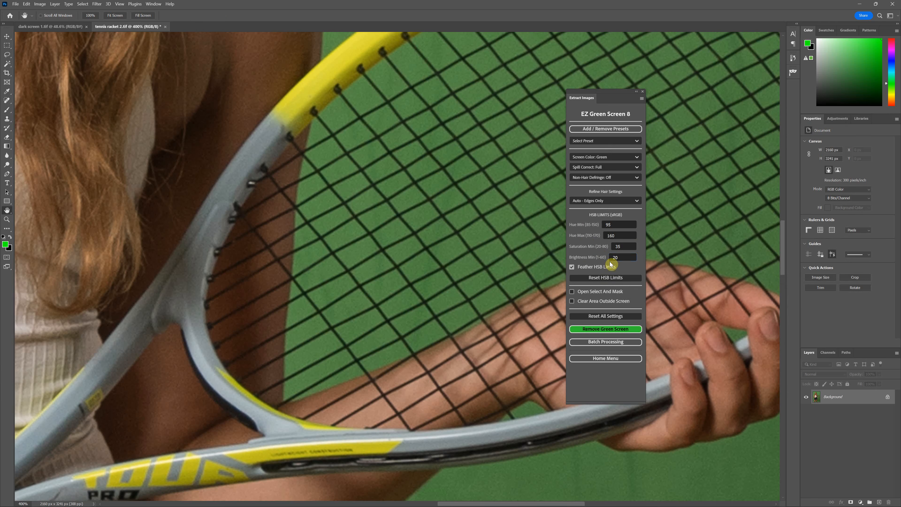
Set the minimum brightness limit to 30 and remove the green screen from the tennis racket photo.
left_click(623, 257)
key("h")
type("30")
key("ctrl+0")
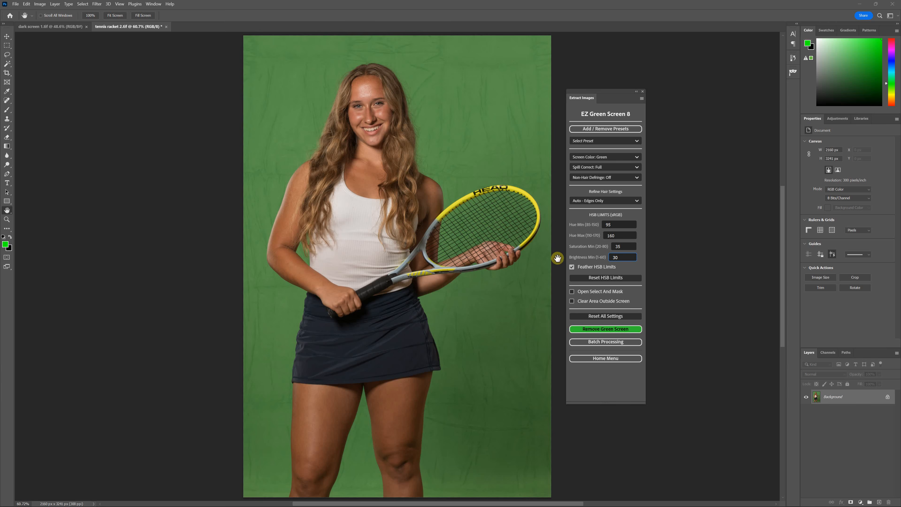
left_click(623, 328)
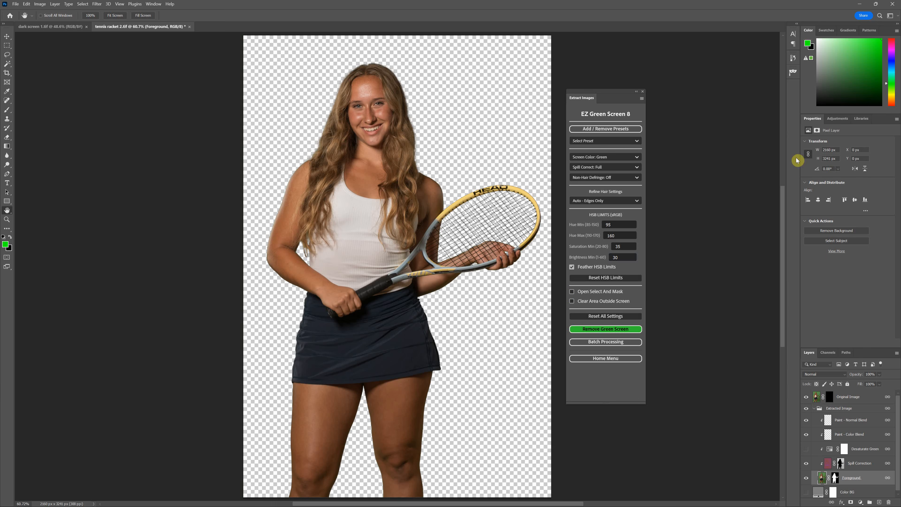
Show the Color BG layer and inspect the extracted racket strings against the gray background at 300%.
left_click(806, 492)
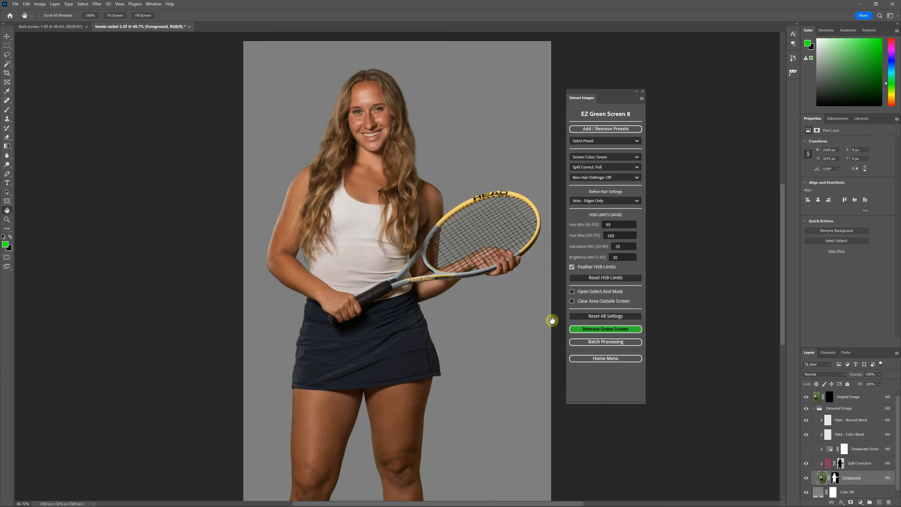
scroll(546, 319, "up", 5)
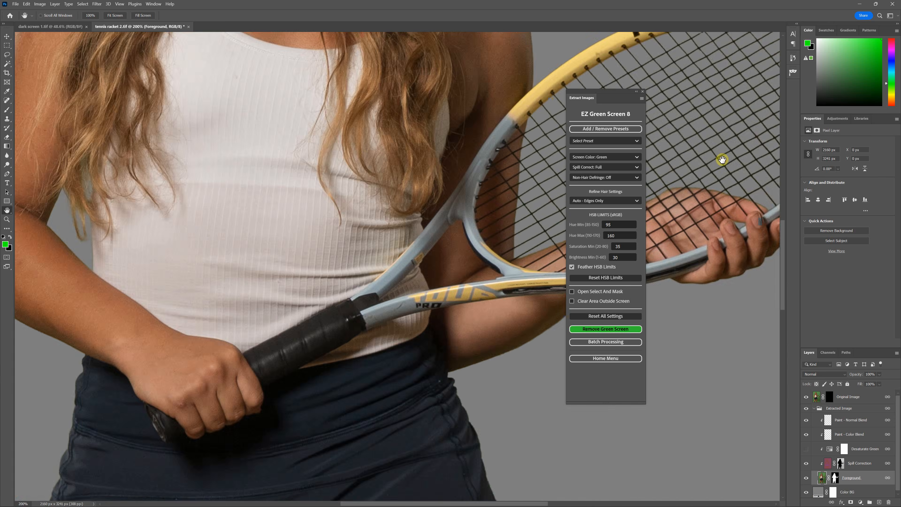
left_click_drag(720, 157, 473, 231)
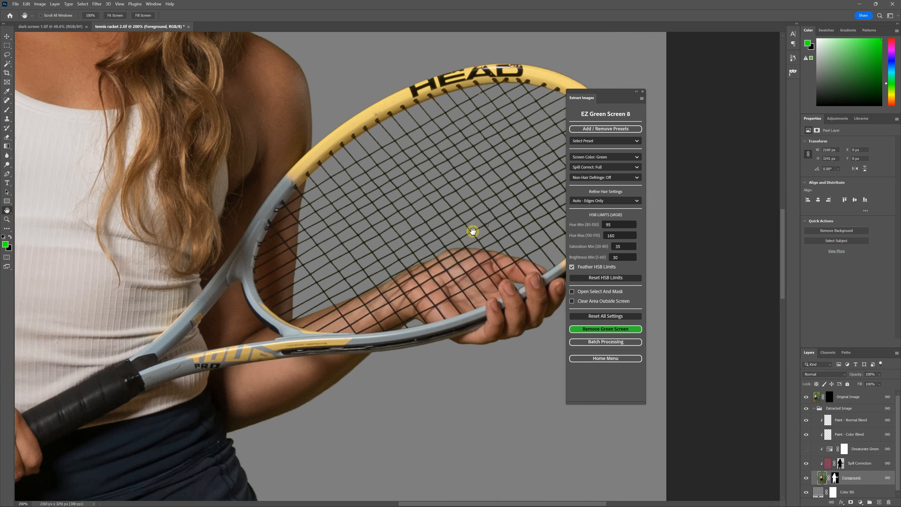
left_click(473, 232)
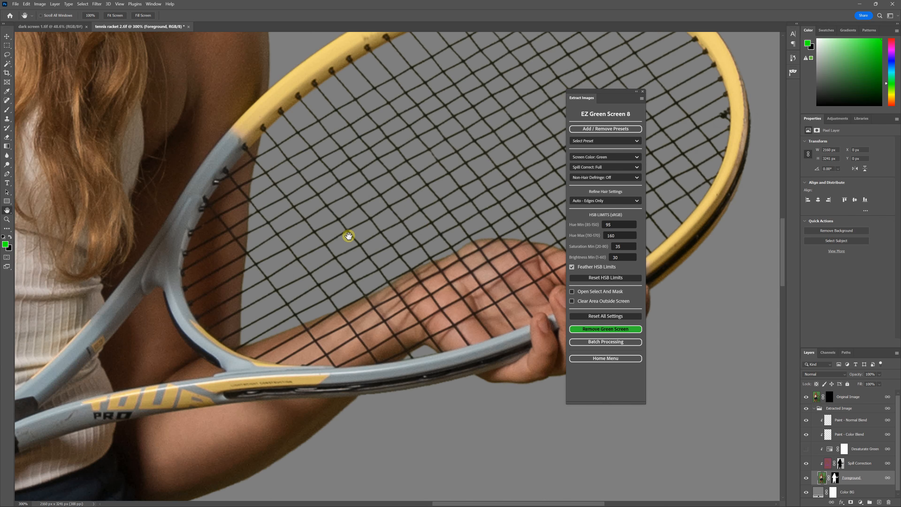
Remove the green screen again with a minimum brightness of 35 and inspect the strings and lower backdrop against the Color BG layer.
double_click(618, 256)
left_click(588, 330)
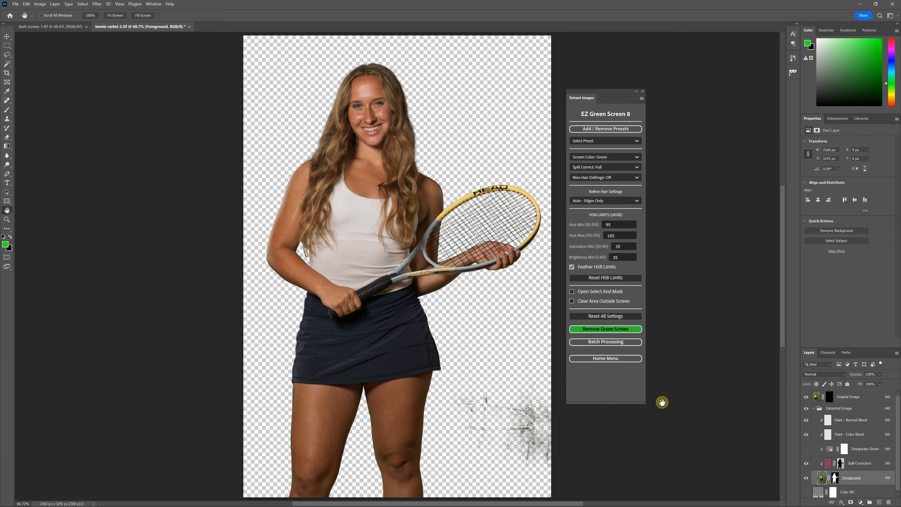
left_click(806, 493)
scroll(484, 277, "down", 1)
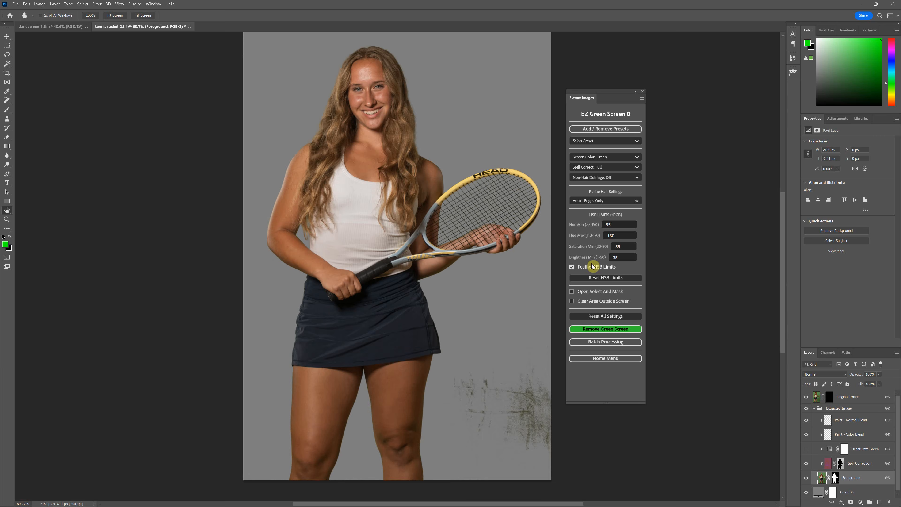
left_click_drag(505, 281, 454, 200)
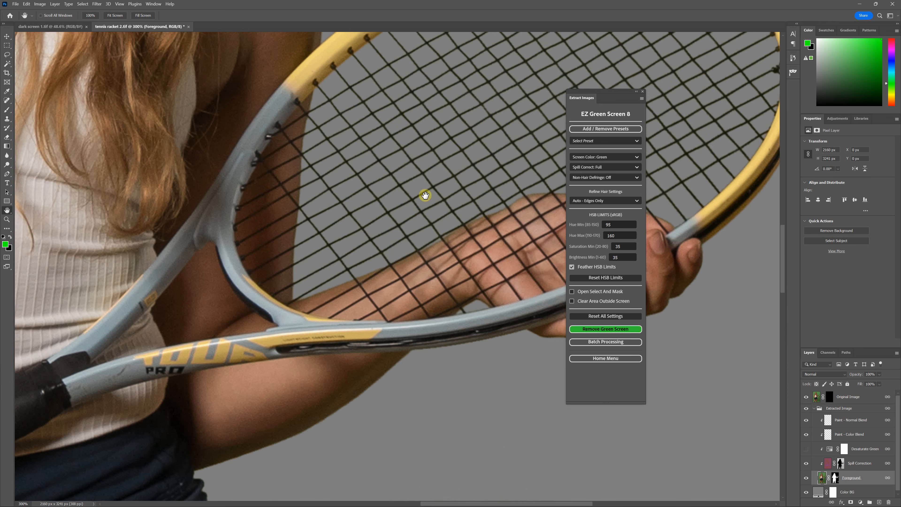
left_click_drag(459, 288, 438, 158)
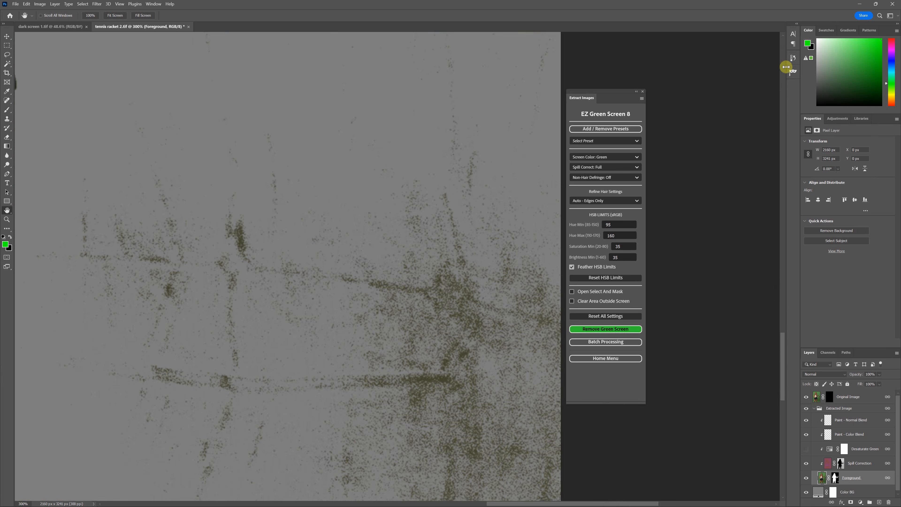
Revert the tennis racket photo to its original state and sample a dark backdrop wrinkle to examine its brightness value.
left_click(794, 63)
left_click(750, 68)
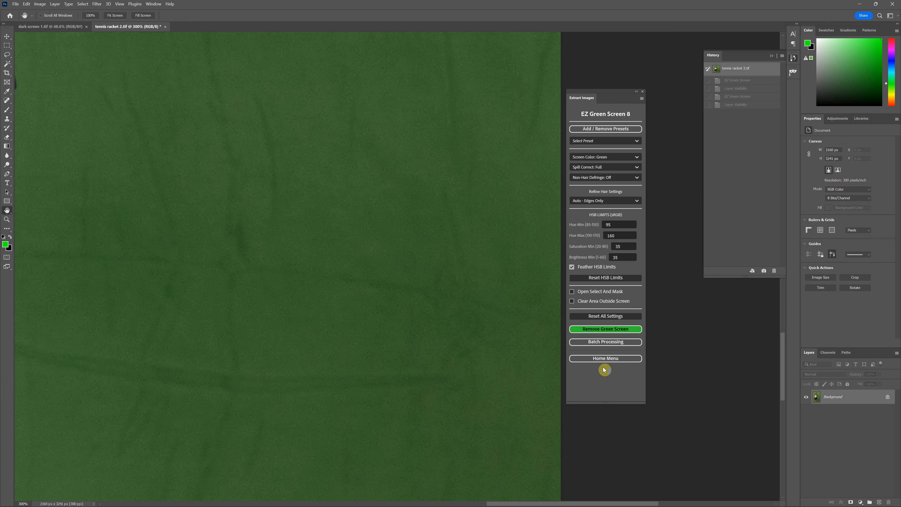
left_click(5, 243)
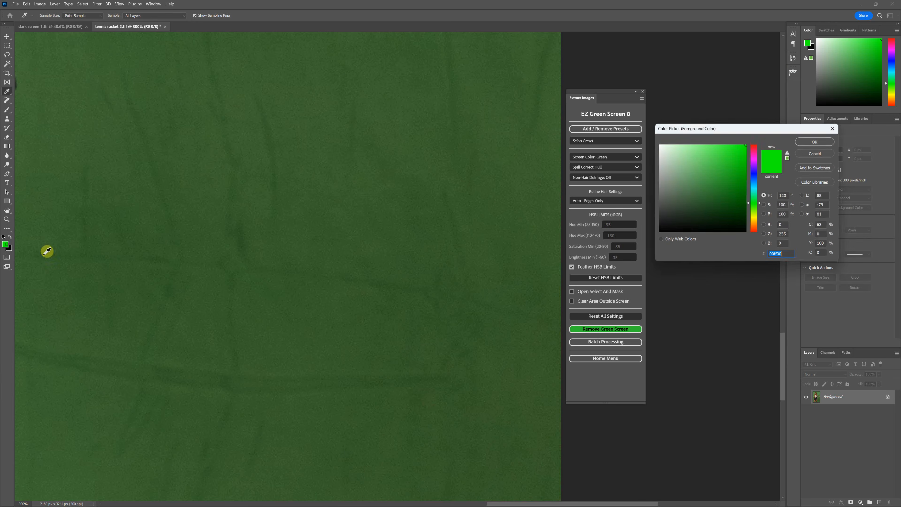
left_click(425, 286)
left_click(424, 291)
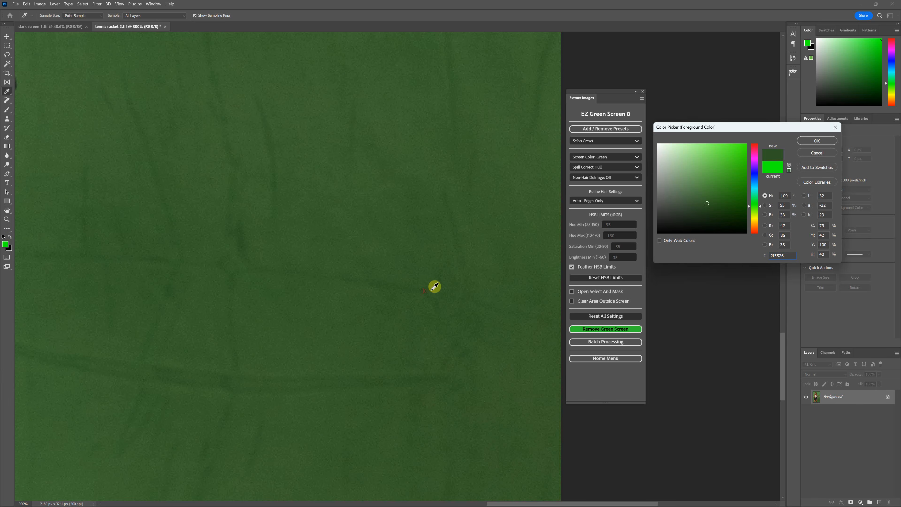
left_click(785, 213)
left_click(816, 154)
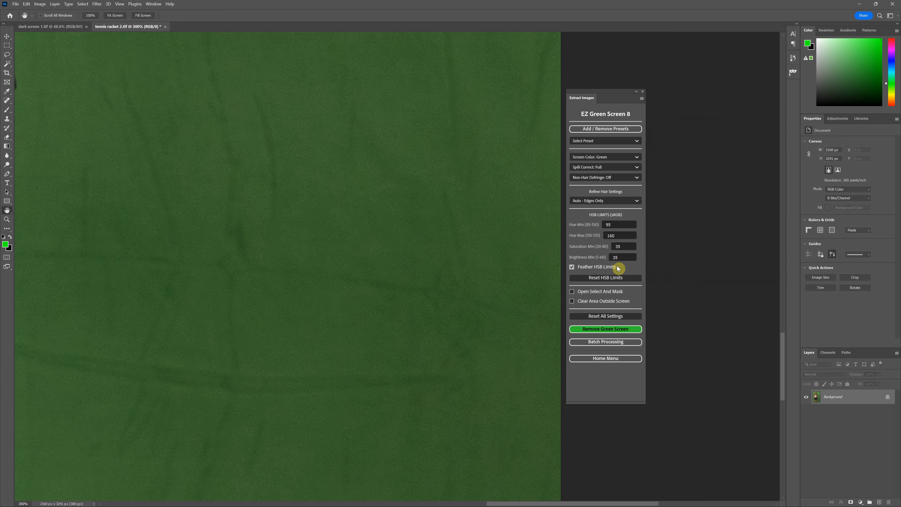
Set the minimum brightness limit to 30 and remove the green screen from the tennis racket photo.
key("ctrl+0")
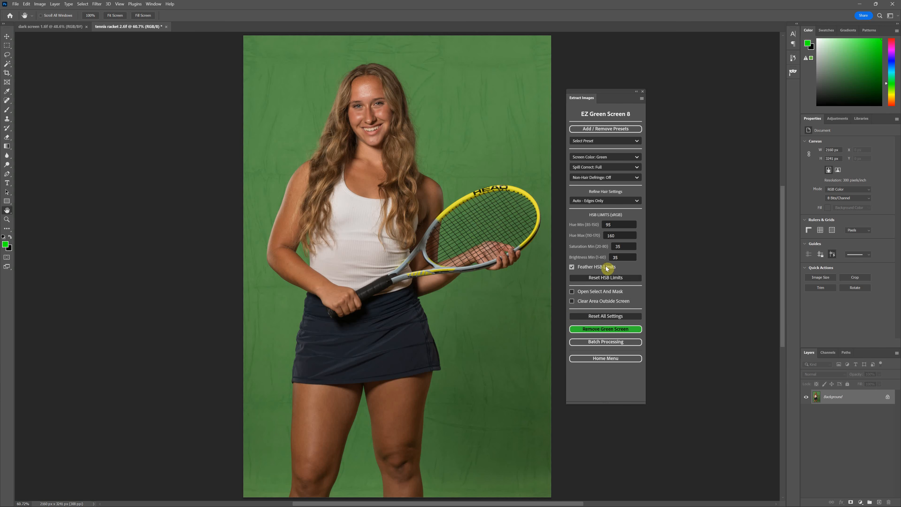
left_click(616, 258)
left_click(611, 330)
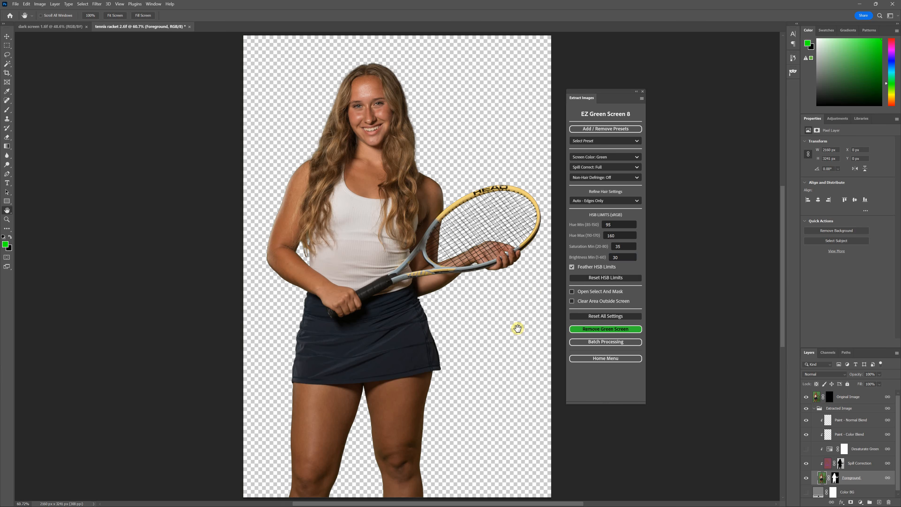
Switch to dark screen 1.tif and remove its green screen with a minimum brightness of 30, and again with 20.
left_click(58, 27)
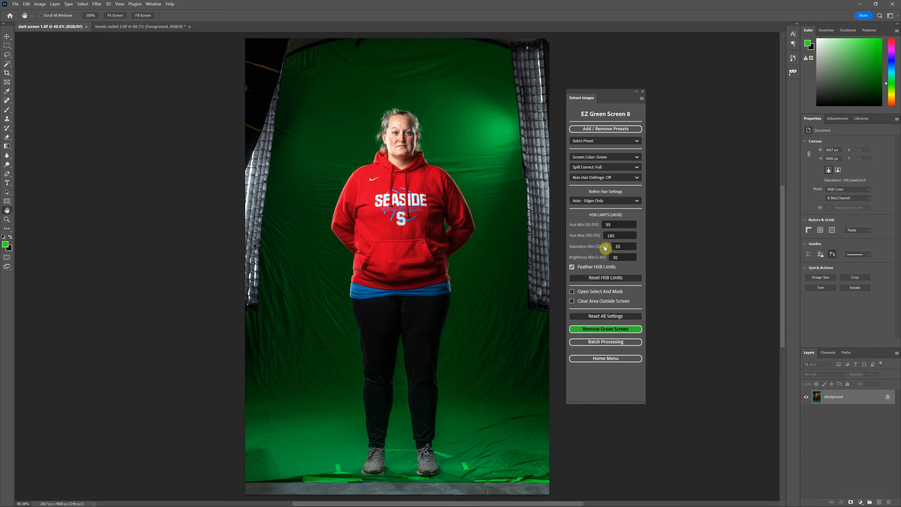
left_click(610, 329)
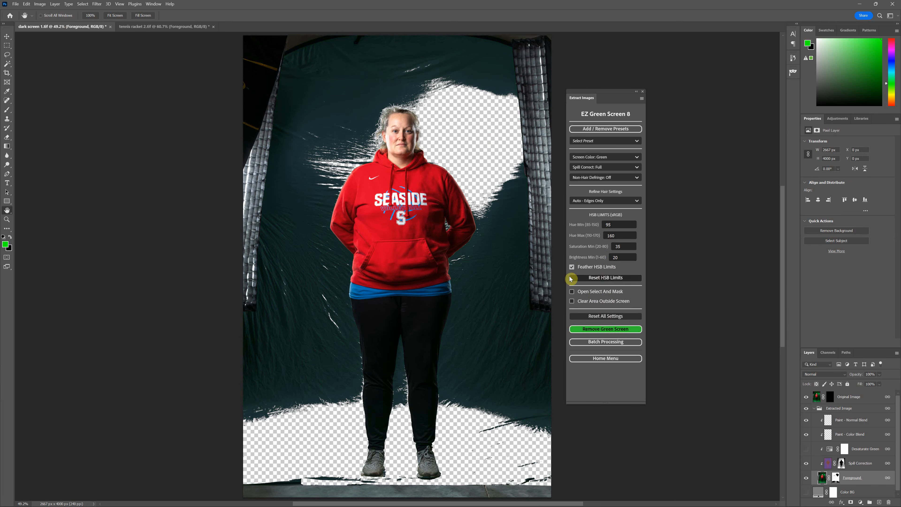
double_click(616, 258)
left_click(605, 329)
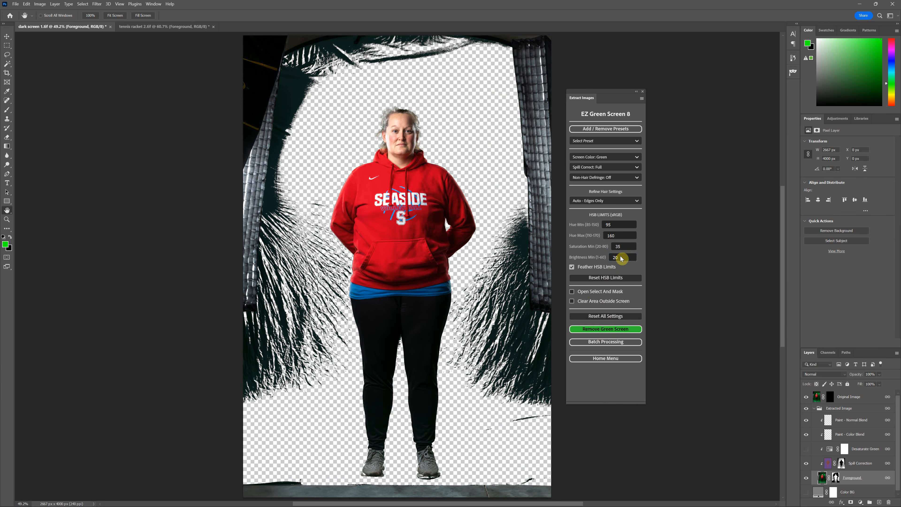
Lower the minimum brightness limit to 12 and remove the green screen from the dark screen photo again.
left_click(624, 246)
left_click(625, 258)
double_click(616, 256)
left_click(610, 330)
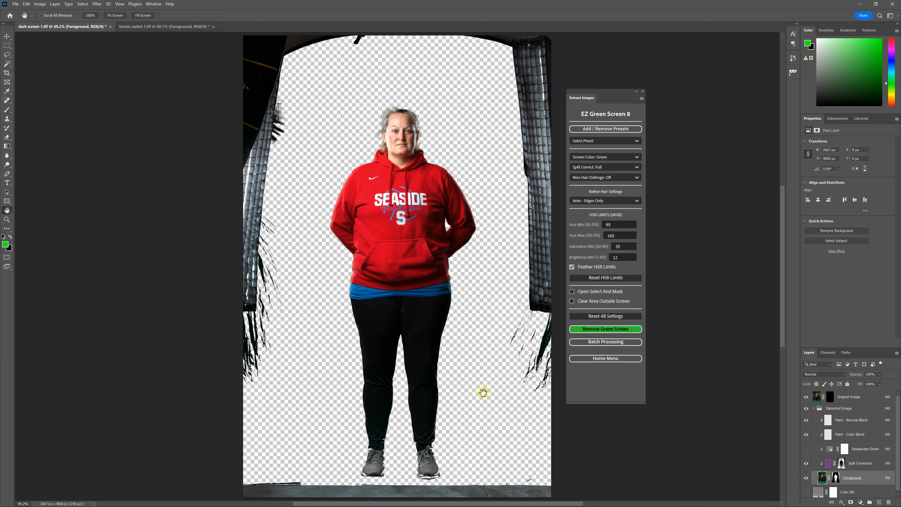
Compare dark green shades at 12% and 6% brightness in the foreground color picker, and close it without applying a color.
scroll(530, 319, "down", 5)
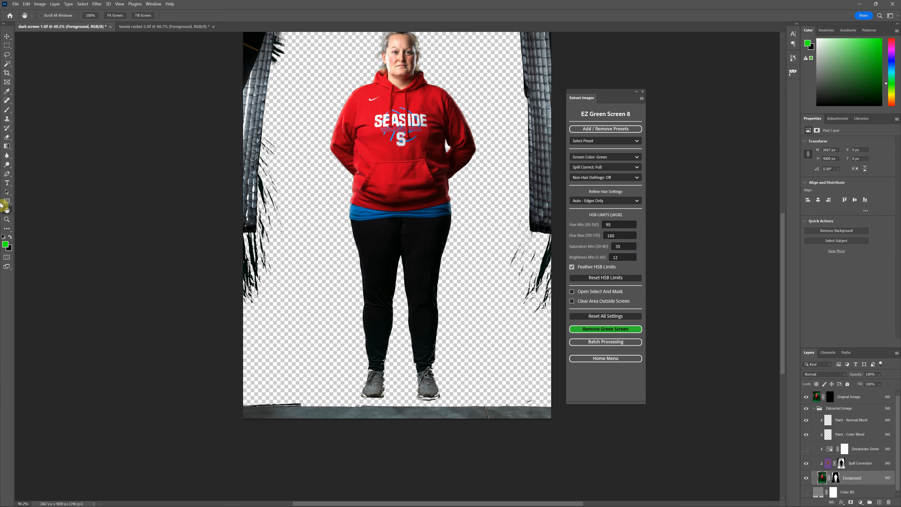
left_click(5, 245)
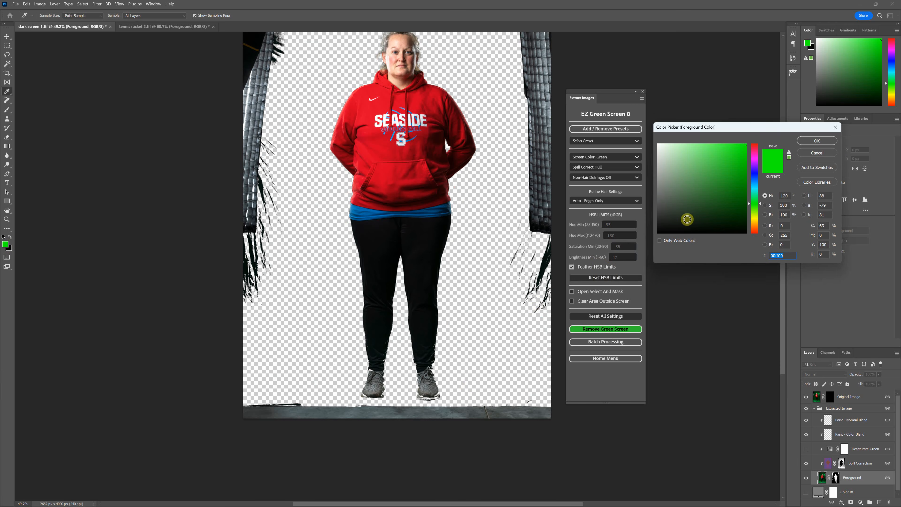
left_click(686, 219)
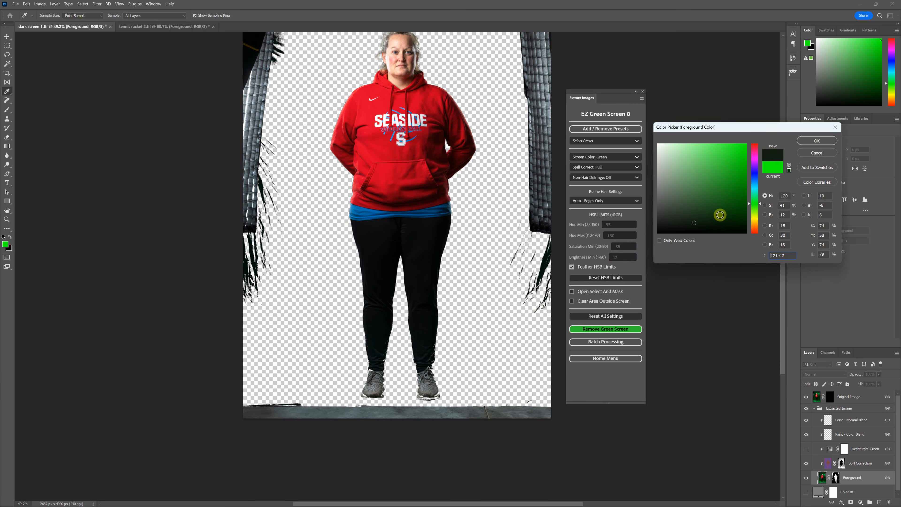
left_click(458, 366)
left_click_drag(702, 219, 695, 228)
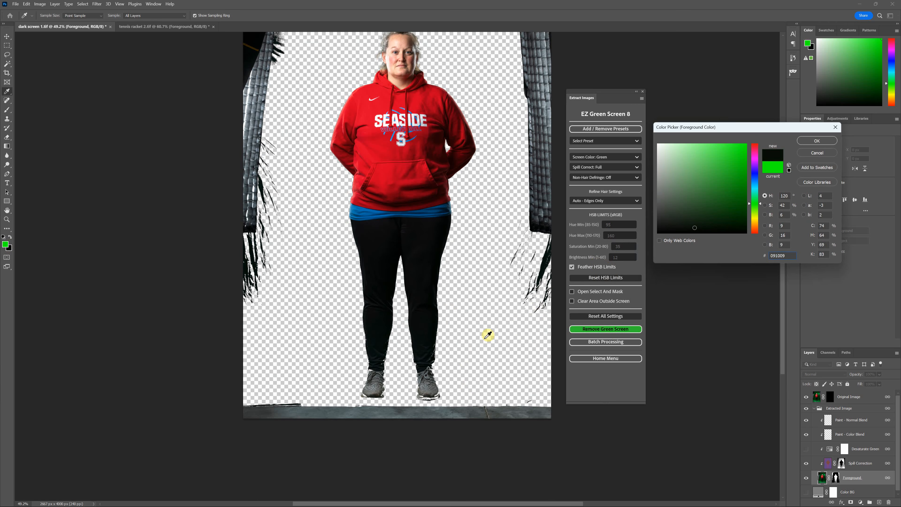
left_click(817, 153)
key("h")
left_click(621, 257)
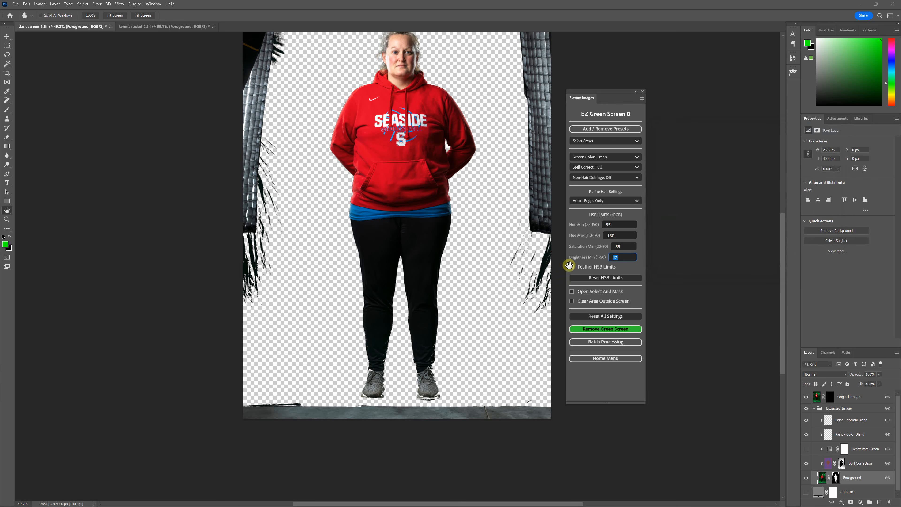
Sample the dark backdrop remnant below the right-hand curtain to examine its brightness value, and discard the sampled color.
left_click(7, 244)
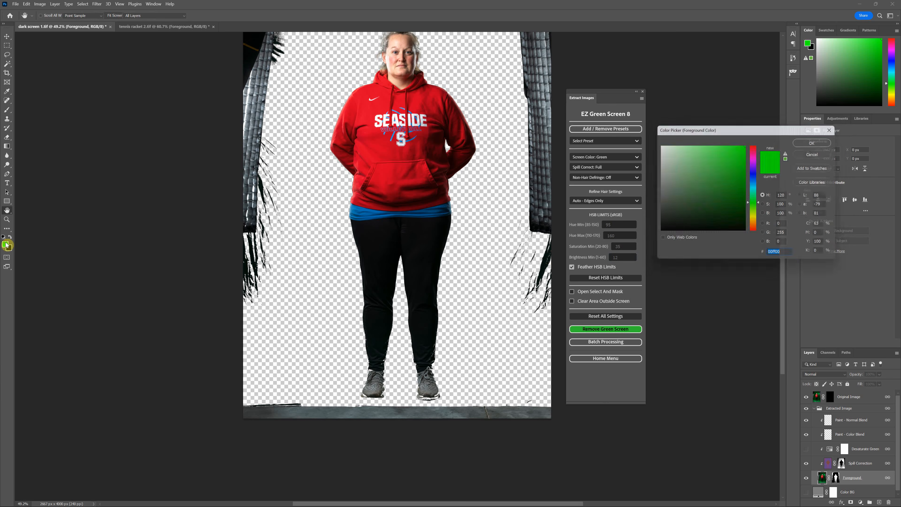
left_click(549, 265)
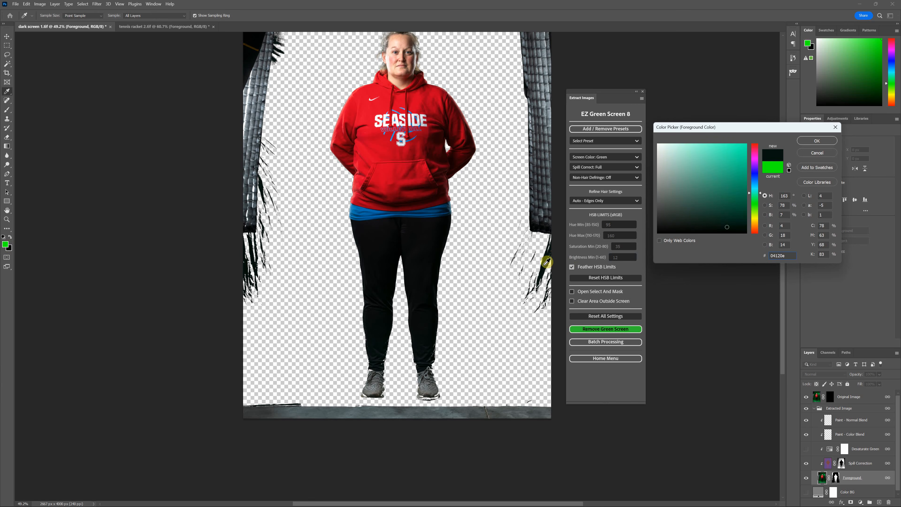
left_click(783, 215)
left_click(813, 152)
key("h")
Set the minimum brightness limit to 5, remove the green screen again, and inspect the cutout around the legs and curtains.
double_click(621, 257)
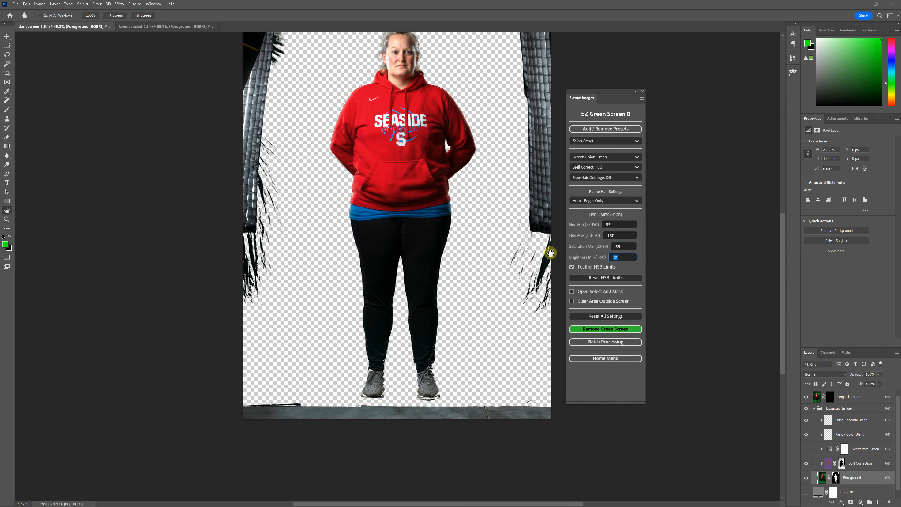
left_click(608, 329)
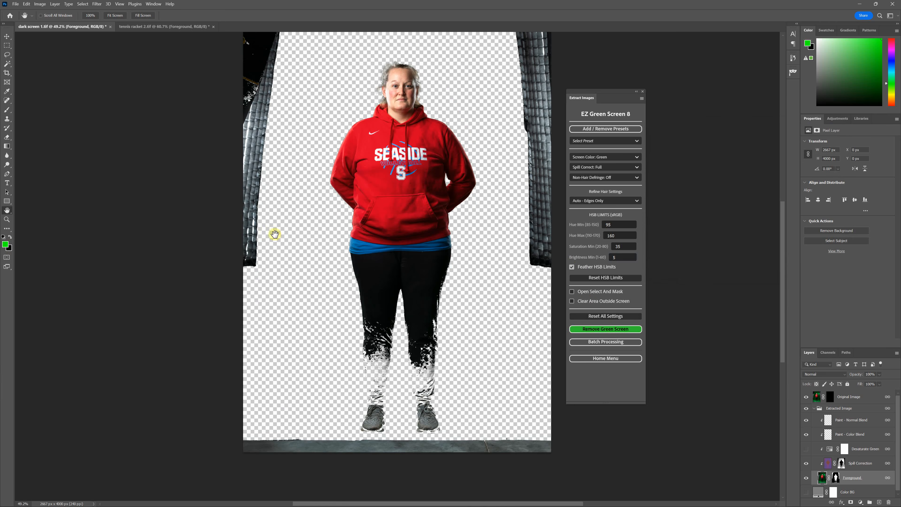
left_click_drag(259, 270, 234, 321)
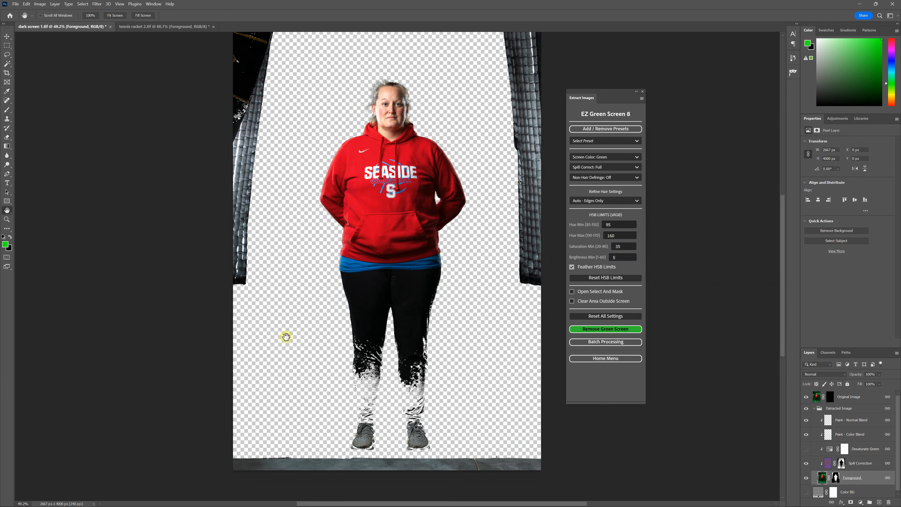
Check the damaged trouser legs in the dark screen cutout, and revert the photo to its original opening snapshot.
scroll(322, 339, "down", 2)
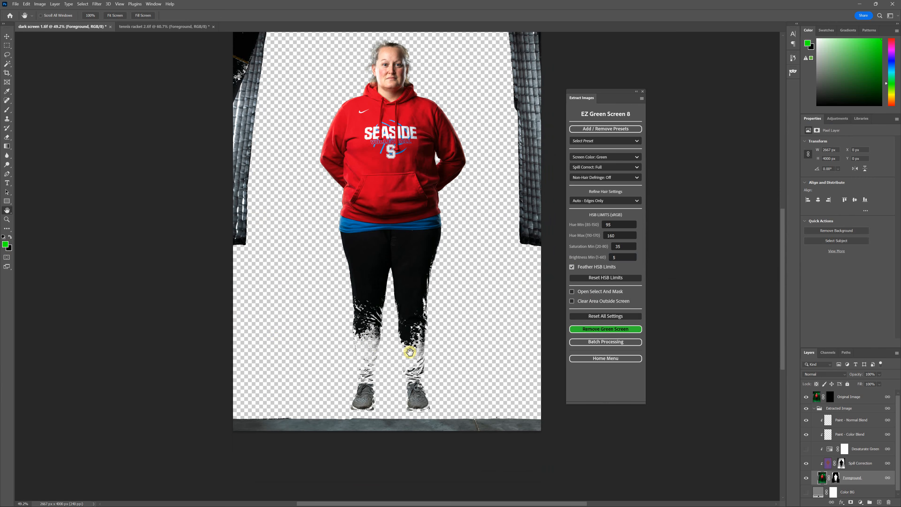
scroll(391, 346, "up", 2)
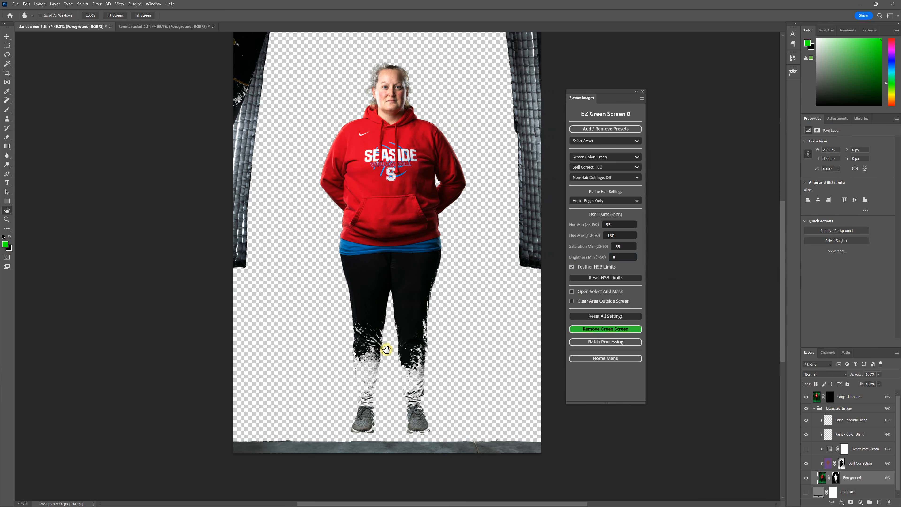
left_click(794, 72)
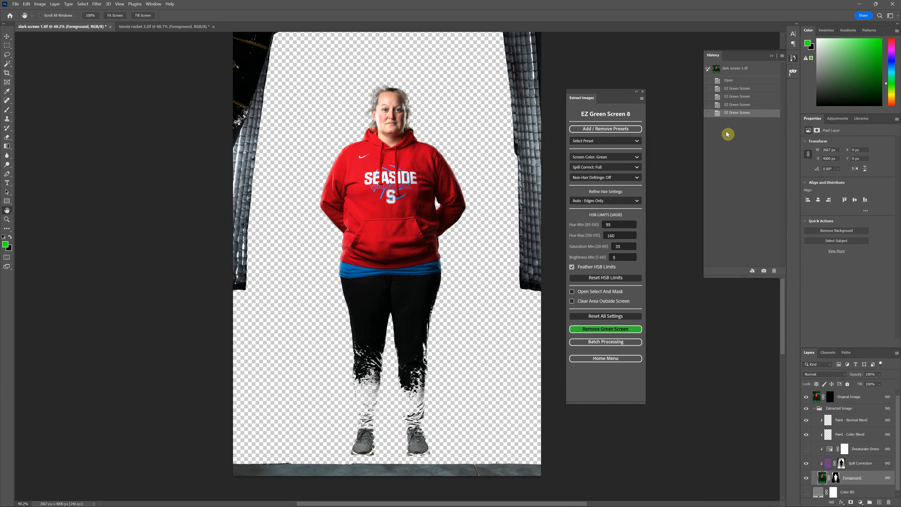
left_click(740, 74)
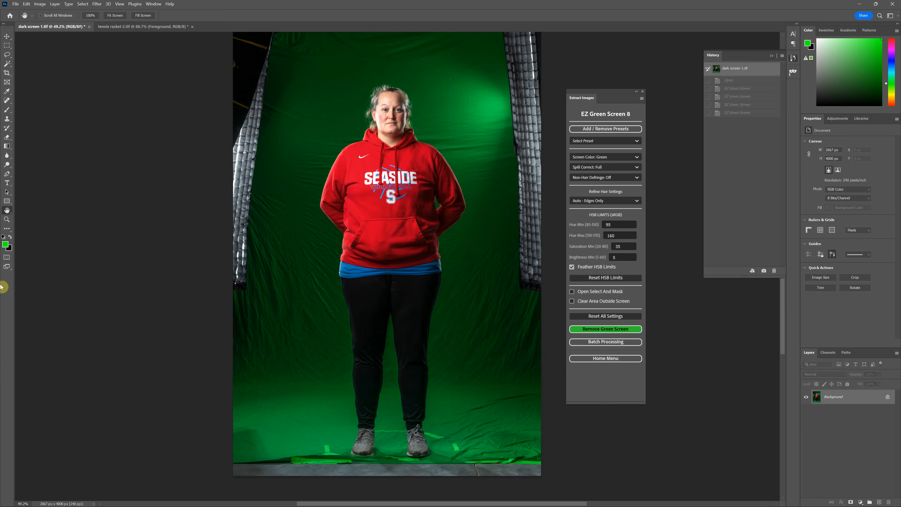
Sample the black trousers at the lower right leg to examine their HSB values, and discard the sampled color.
left_click(5, 245)
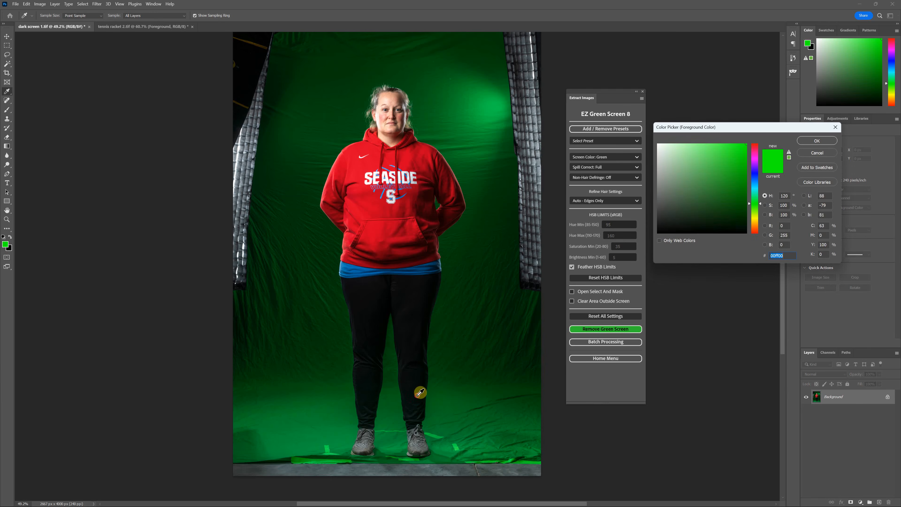
left_click(423, 391)
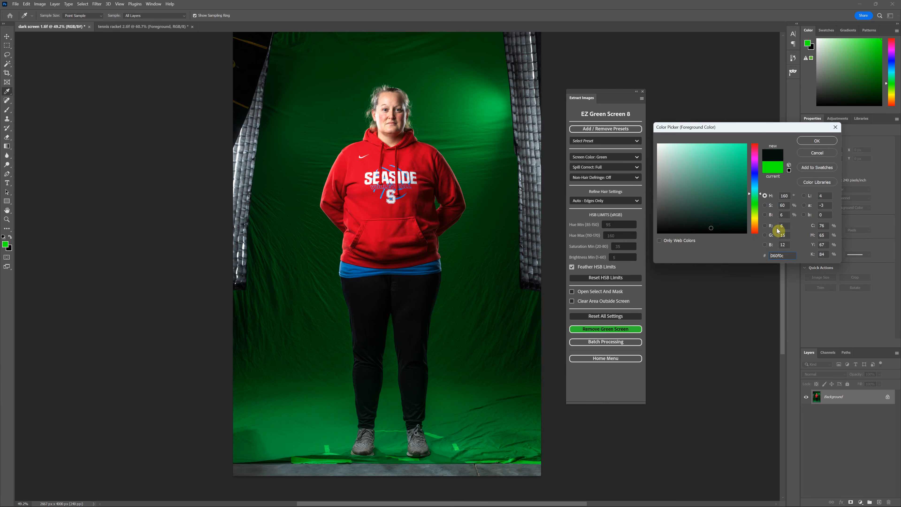
left_click(775, 214)
left_click(813, 153)
key("h")
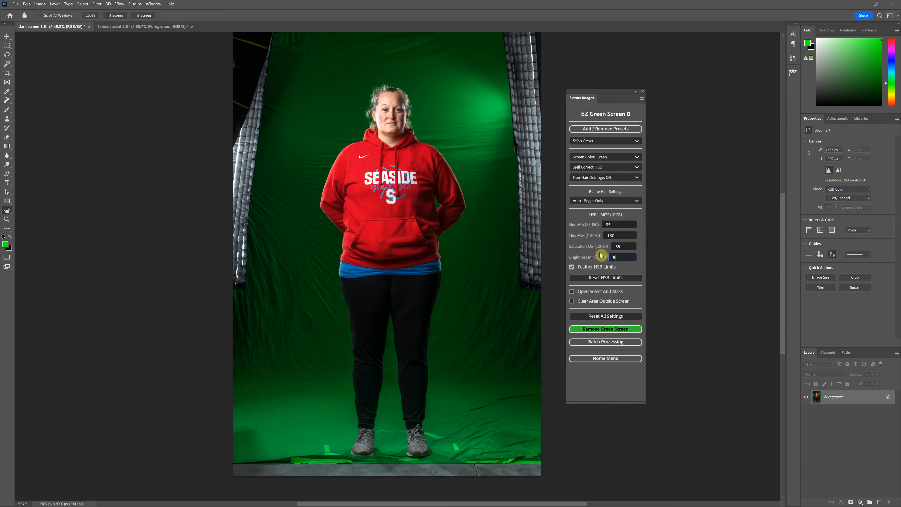
Switch to the tennis racket photo and open the minimum saturation limit for editing.
left_click(127, 31)
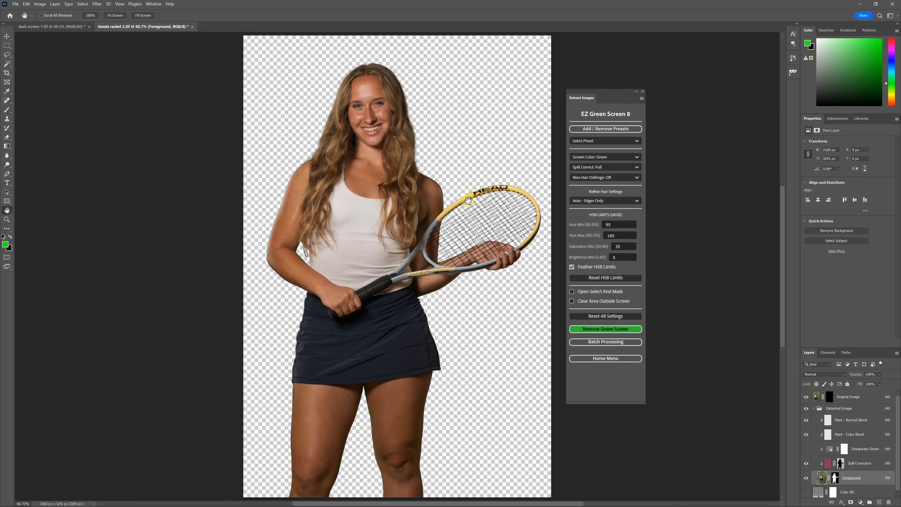
left_click(621, 245)
left_click_drag(622, 245, 609, 245)
left_click(589, 248)
left_click(623, 248)
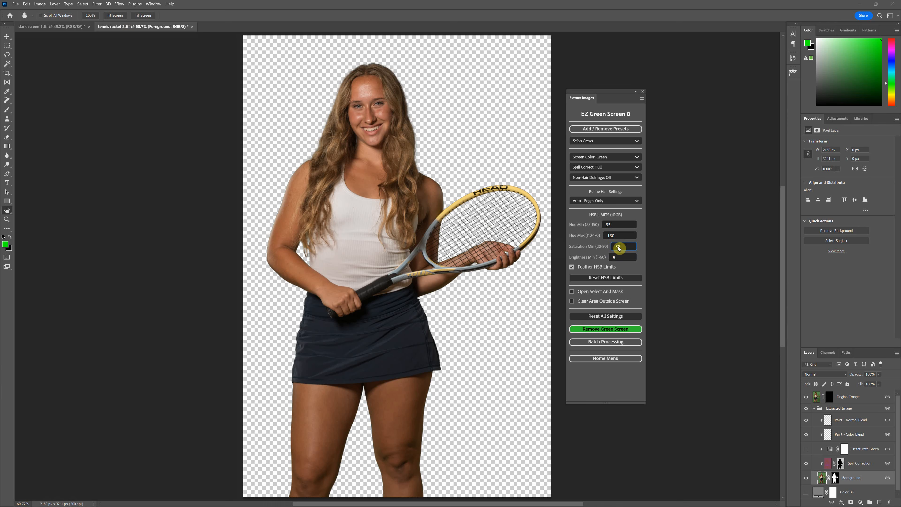